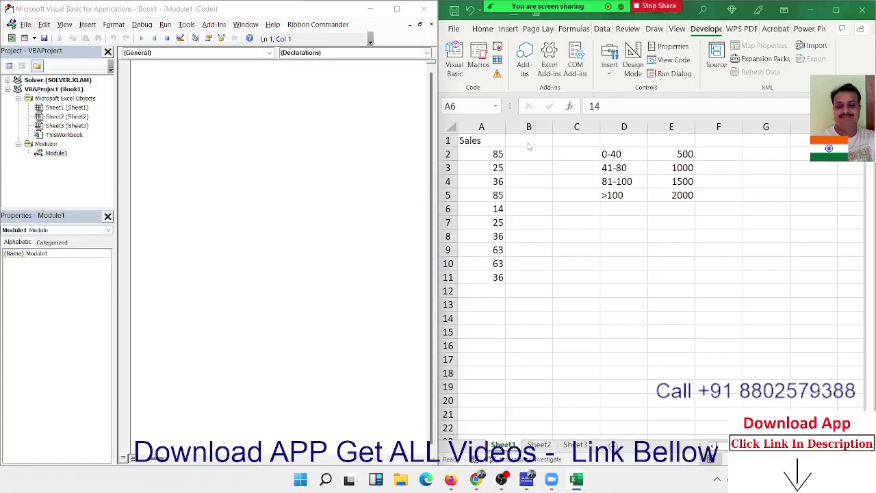
Step: Add a 50-80 sales slab paying 800 in row 8 (D8:E8)
{"action": "left_click", "coordinate": [528, 182]}
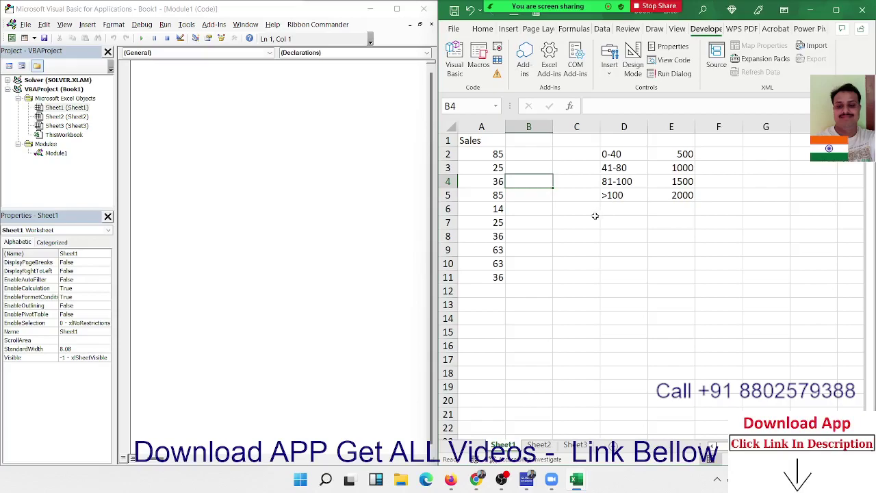
{"action": "left_click", "coordinate": [612, 232]}
{"action": "type", "text": "5"}
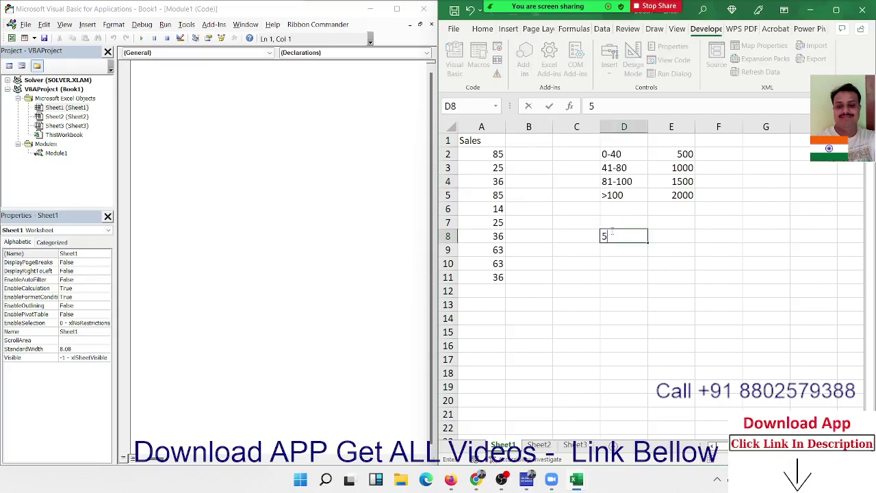
{"action": "type", "text": "0-80"}
{"action": "key", "text": "Tab"}
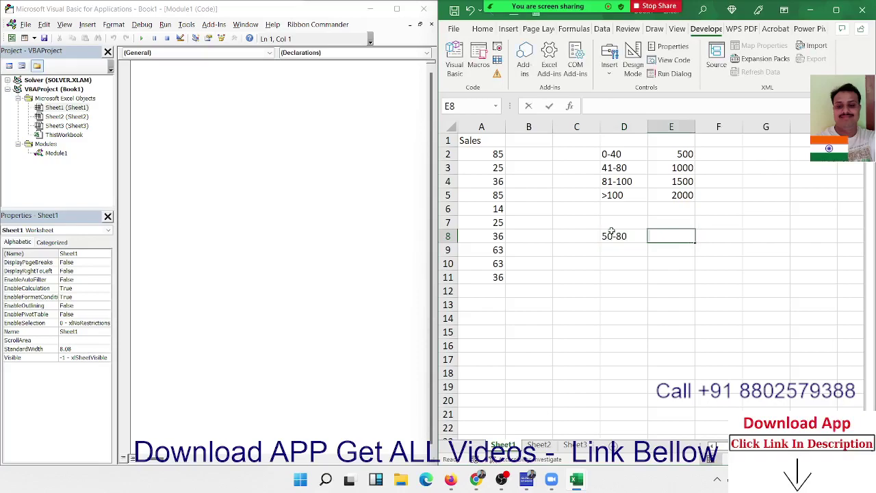
{"action": "type", "text": "800"}
Step: Enter the heading 'inc' in cell B1
{"action": "left_click", "coordinate": [538, 142]}
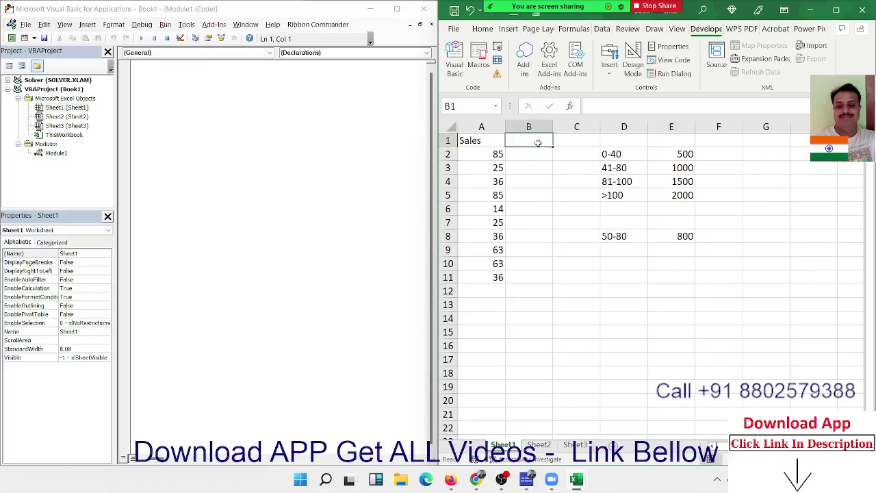
{"action": "type", "text": "inc"}
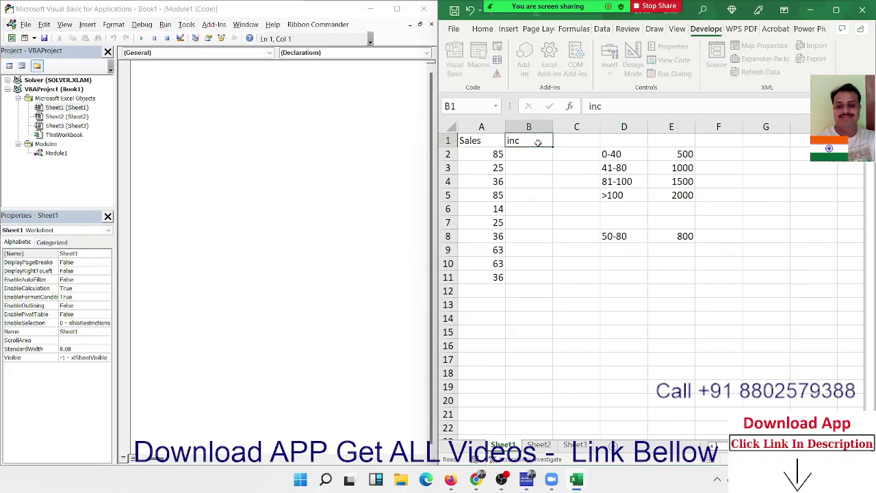
{"action": "key", "text": "Return"}
{"action": "left_click", "coordinate": [147, 78]}
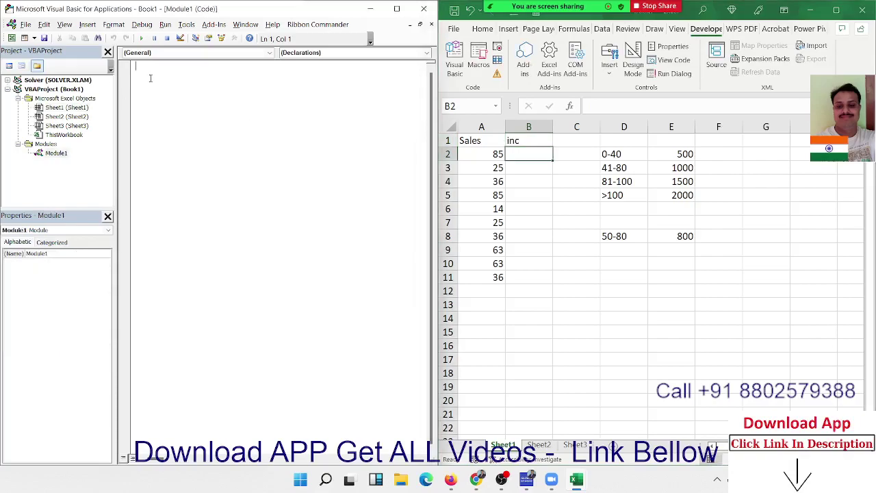
Step: Create the Sub if_1 macro header in Module1
{"action": "type", "text": "sub "}
{"action": "type", "text": "if "}
{"action": "type", "text": "1"}
{"action": "key", "text": "Return"}
{"action": "key", "text": "Return"}
{"action": "key", "text": "Return"}
{"action": "key", "text": "Return"}
{"action": "key", "text": "Return"}
{"action": "key", "text": "Return"}
{"action": "key", "text": "Up"}
{"action": "key", "text": "Up"}
{"action": "key", "text": "Up"}
{"action": "key", "text": "Up"}
Step: Add an empty For i = 2 To 11 … Next i loop inside the macro
{"action": "type", "text": "for "}
{"action": "type", "text": "i = 2 "}
{"action": "type", "text": "to 11"}
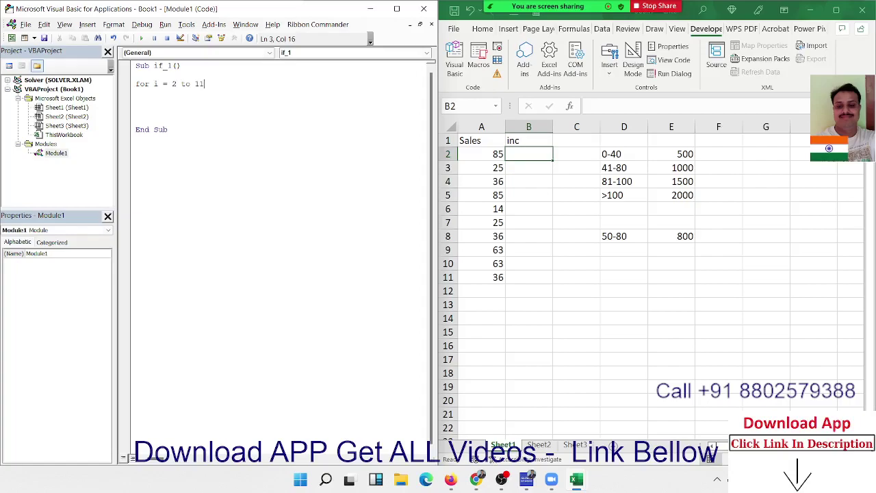
{"action": "key", "text": "Return"}
{"action": "key", "text": "Return"}
{"action": "key", "text": "Return"}
{"action": "type", "text": "next "}
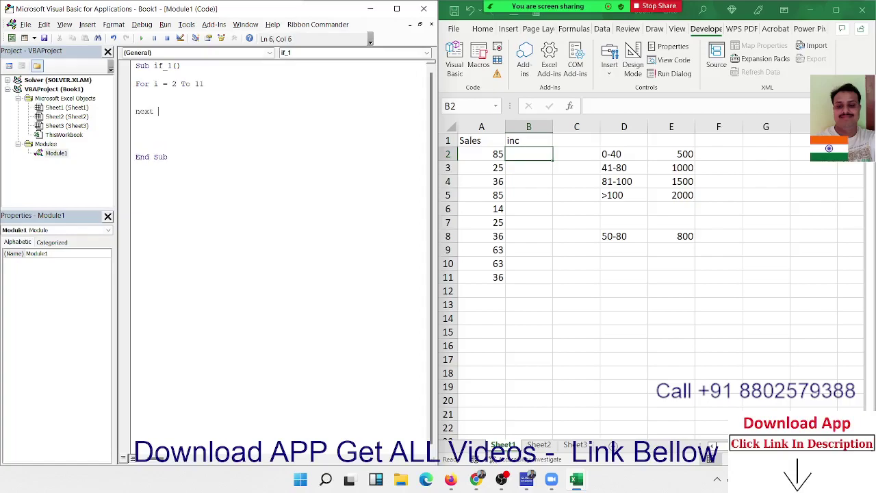
{"action": "type", "text": "i"}
{"action": "key", "text": "Return"}
{"action": "key", "text": "Return"}
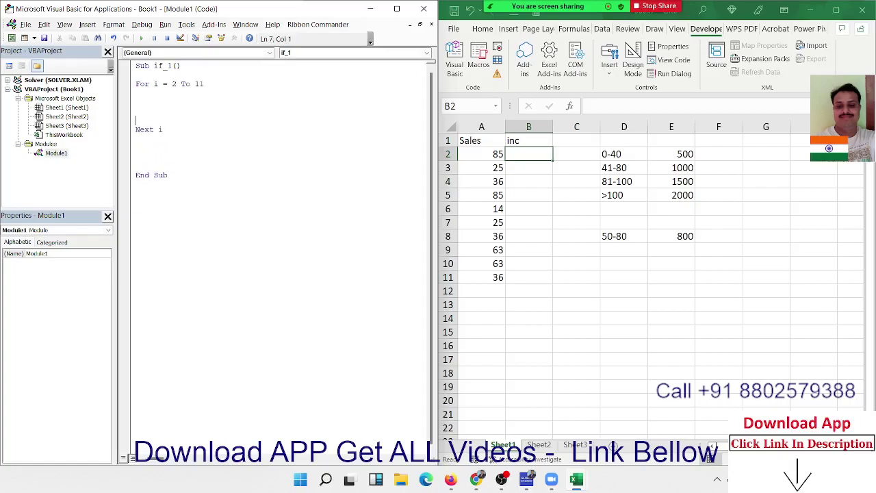
{"action": "key", "text": "Up"}
{"action": "key", "text": "Up"}
{"action": "type", "text": "i"}
{"action": "type", "text": "f"}
{"action": "key", "text": "BackSpace"}
{"action": "key", "text": "BackSpace"}
{"action": "key", "text": "Up"}
{"action": "key", "text": "Return"}
{"action": "key", "text": "Up"}
Step: Declare variables s and r with the line Dim s, r As Interior
{"action": "type", "text": "d"}
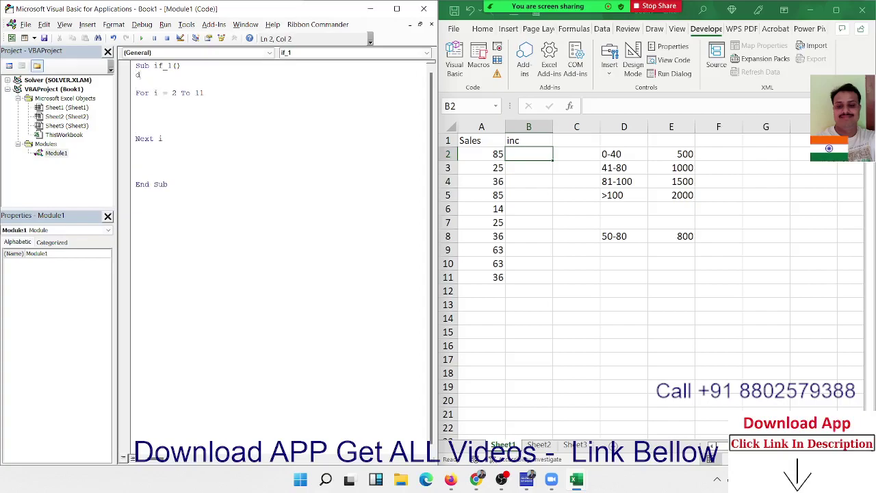
{"action": "type", "text": "im r as "}
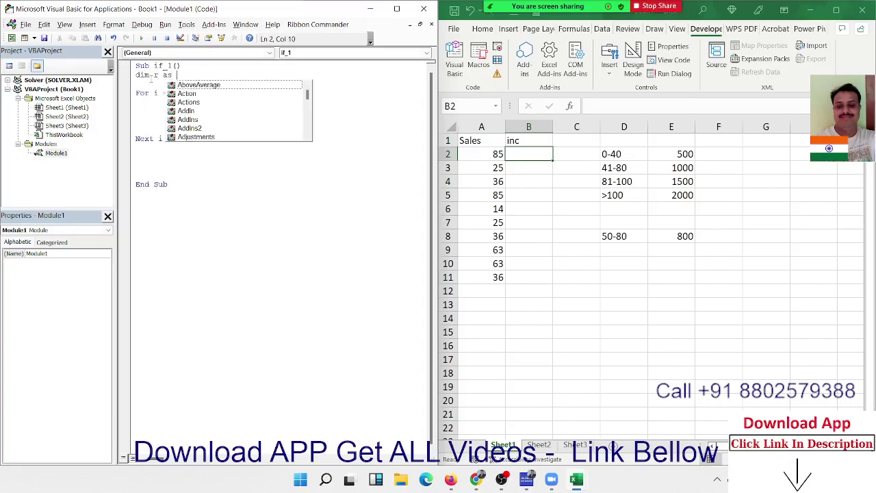
{"action": "type", "text": "in"}
{"action": "key", "text": "Down"}
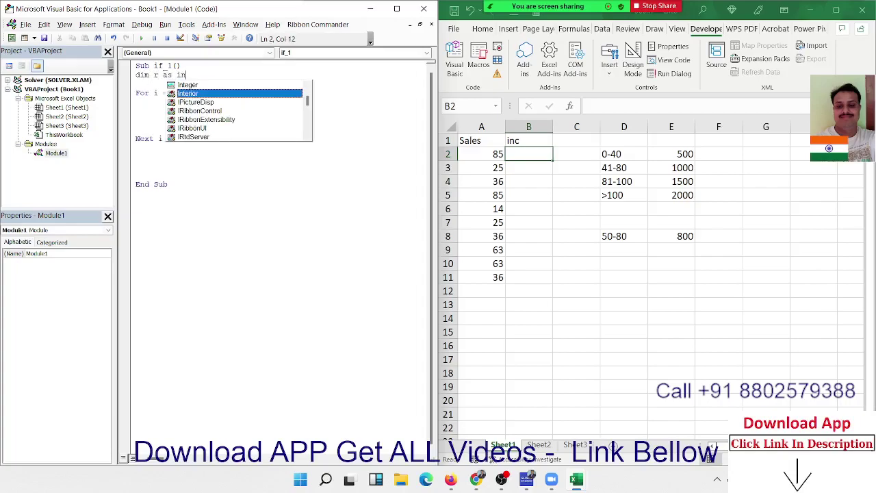
{"action": "key", "text": "Tab"}
{"action": "key", "text": "Left"}
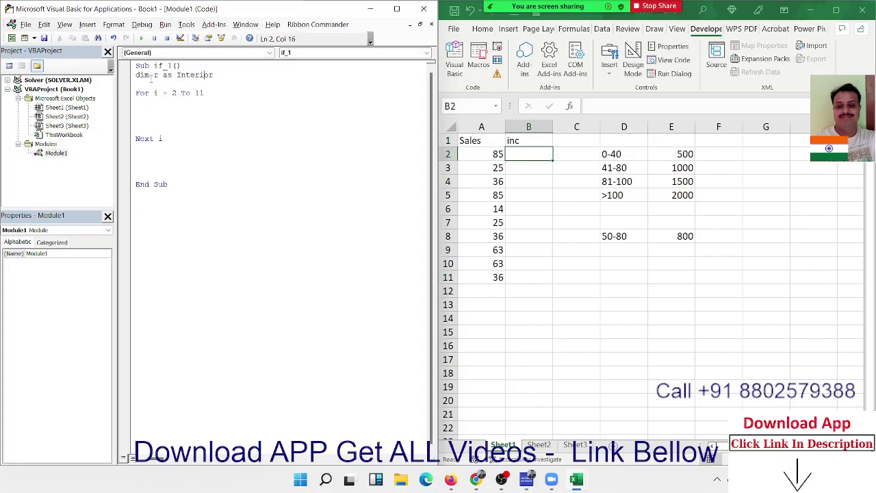
{"action": "left_click", "coordinate": [153, 77]}
{"action": "type", "text": "s,"}
Step: Inside the loop, set s = Range("A" & i).Value
{"action": "left_click", "coordinate": [164, 93]}
{"action": "type", "text": "s="}
{"action": "type", "text": "range"}
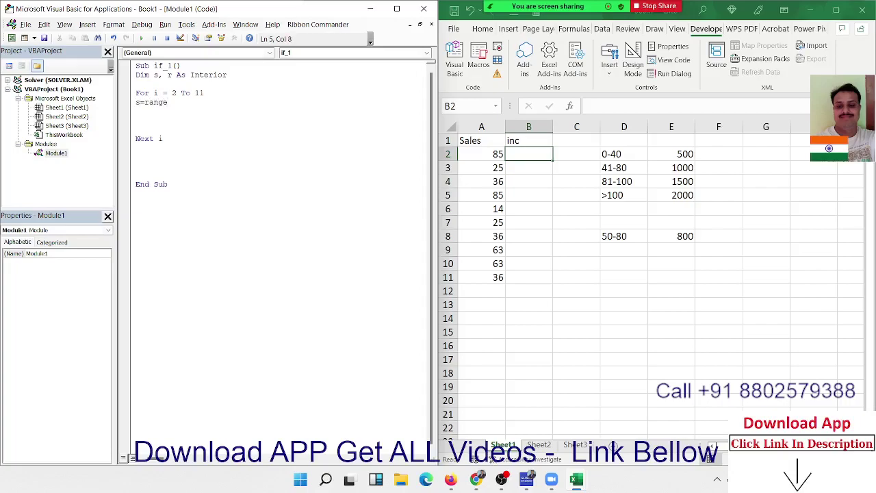
{"action": "type", "text": "("}
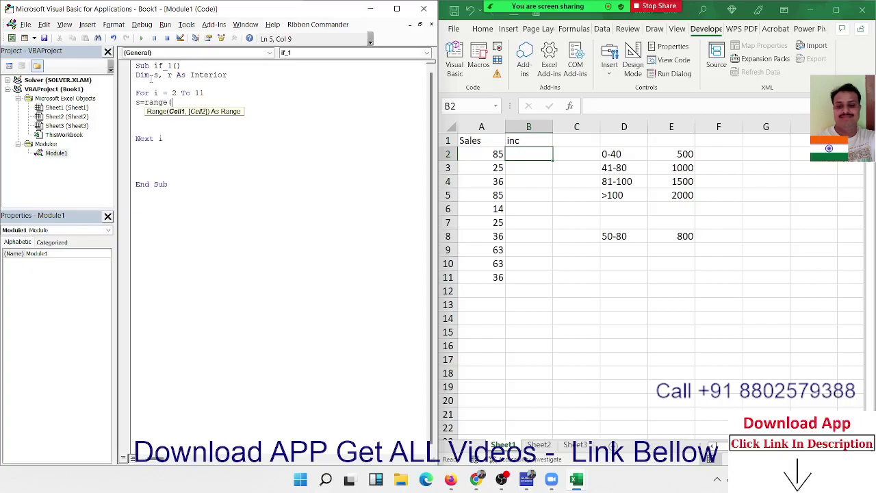
{"action": "type", "text": "\"A"}
{"action": "type", "text": "\" &"}
{"action": "type", "text": " i).v"}
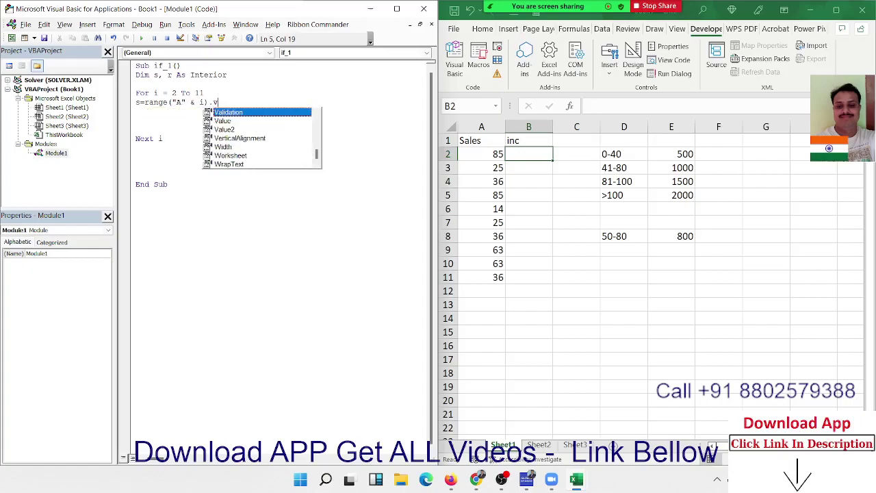
{"action": "type", "text": "a"}
{"action": "key", "text": "Tab"}
{"action": "key", "text": "Return"}
{"action": "key", "text": "Return"}
Step: Add If s >= 50 And s <= 80 Then r = 800, Else r = 0, End If
{"action": "type", "text": "i"}
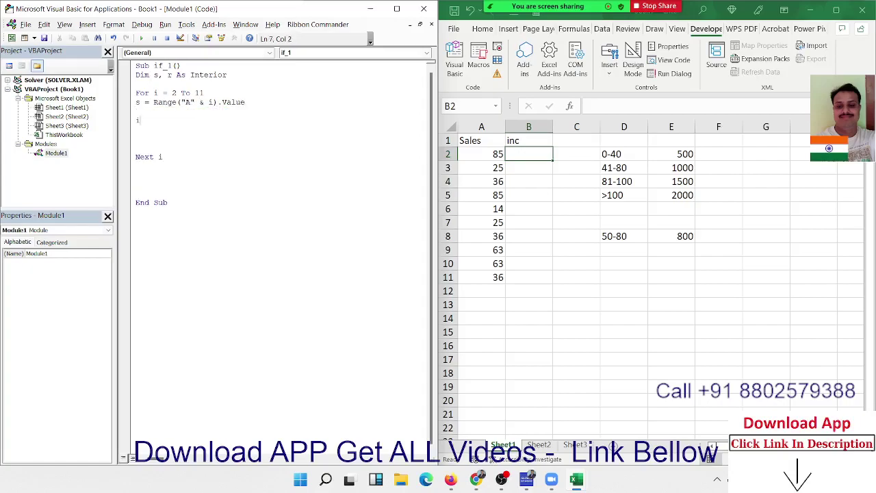
{"action": "type", "text": "f s"}
{"action": "type", "text": ">"}
{"action": "type", "text": "= 50 "}
{"action": "type", "text": "and "}
{"action": "type", "text": "s <= "}
{"action": "type", "text": "80"}
{"action": "type", "text": " then"}
{"action": "key", "text": "Return"}
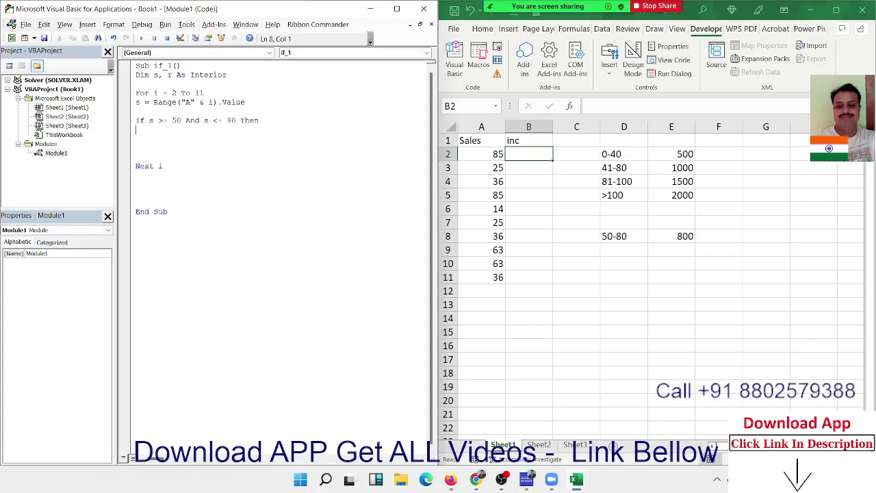
{"action": "type", "text": "r = "}
{"action": "type", "text": "800"}
{"action": "key", "text": "Return"}
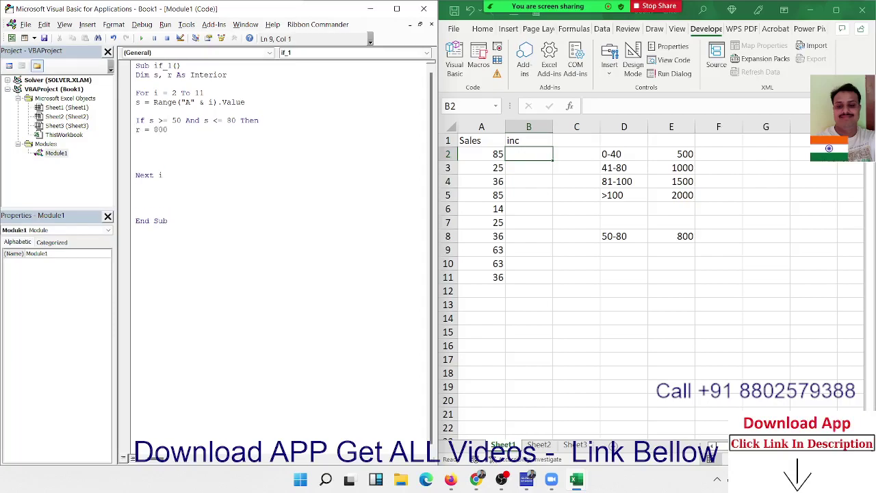
{"action": "type", "text": "Else"}
{"action": "key", "text": "Return"}
{"action": "type", "text": "r "}
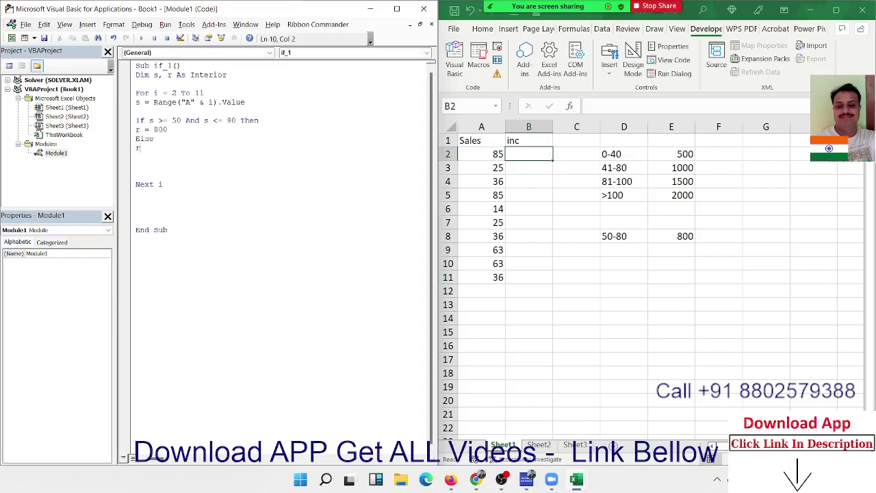
{"action": "type", "text": "= 0"}
{"action": "key", "text": "Return"}
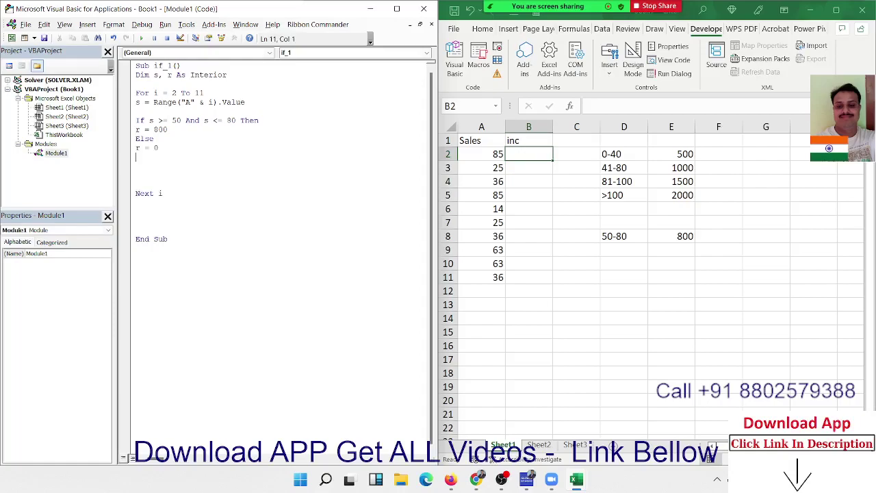
{"action": "type", "text": "End If"}
{"action": "key", "text": "Return"}
Step: Write r into column B with Range("B" & i).Value = r
{"action": "type", "text": "r"}
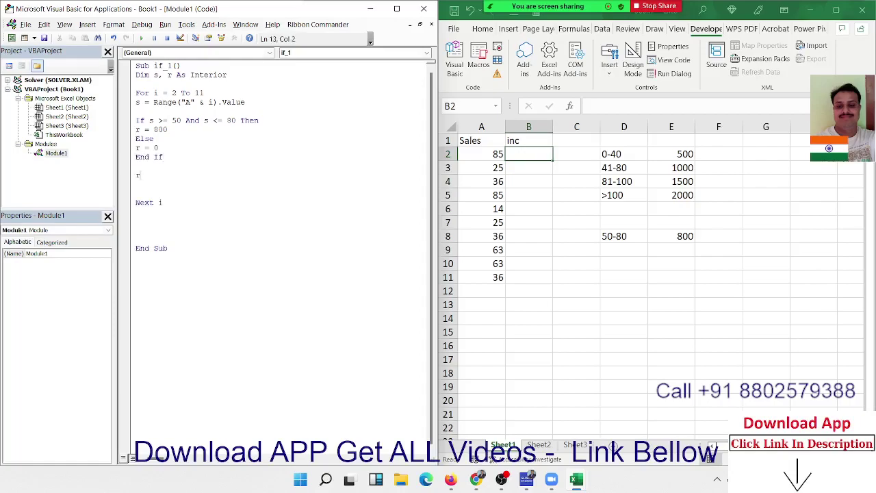
{"action": "type", "text": "ange(\""}
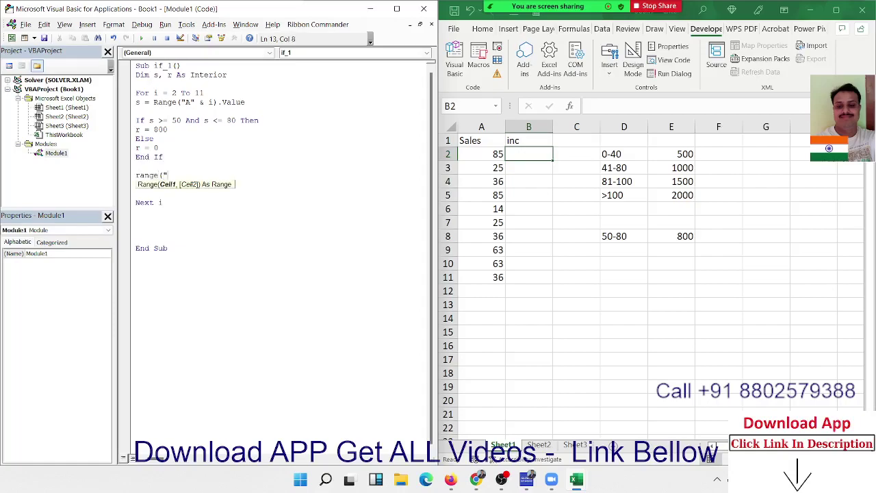
{"action": "type", "text": "B\"&"}
{"action": "type", "text": " i)"}
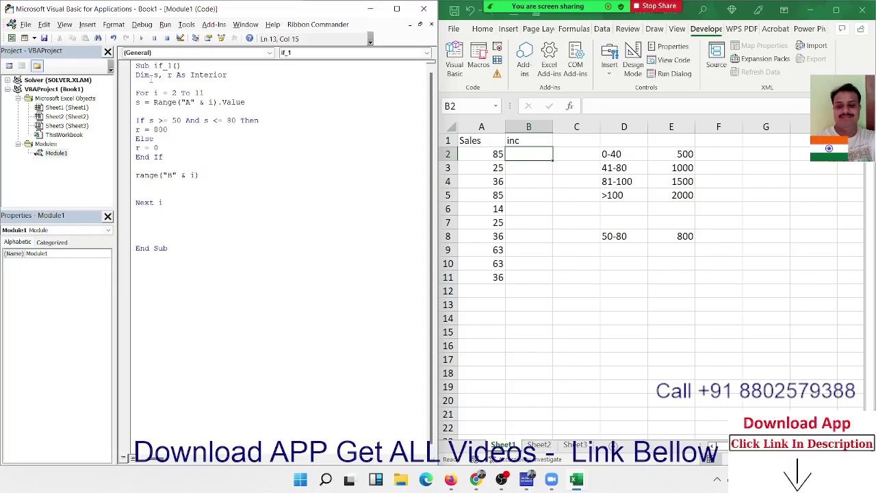
{"action": "type", "text": ".valu"}
{"action": "key", "text": "Tab"}
{"action": "type", "text": "= r"}
{"action": "key", "text": "Up"}
Step: Run if_1, debug the error, and change the declared type from Interior to Integer
{"action": "left_click", "coordinate": [141, 38]}
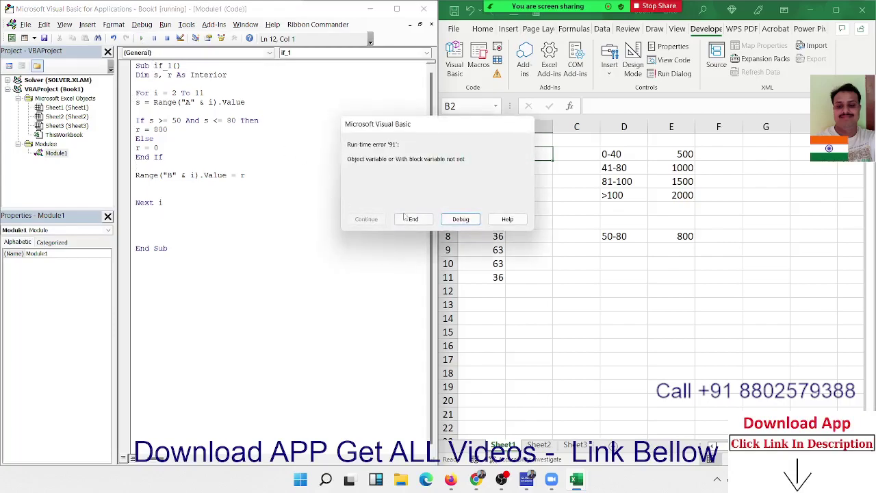
{"action": "left_click", "coordinate": [459, 219]}
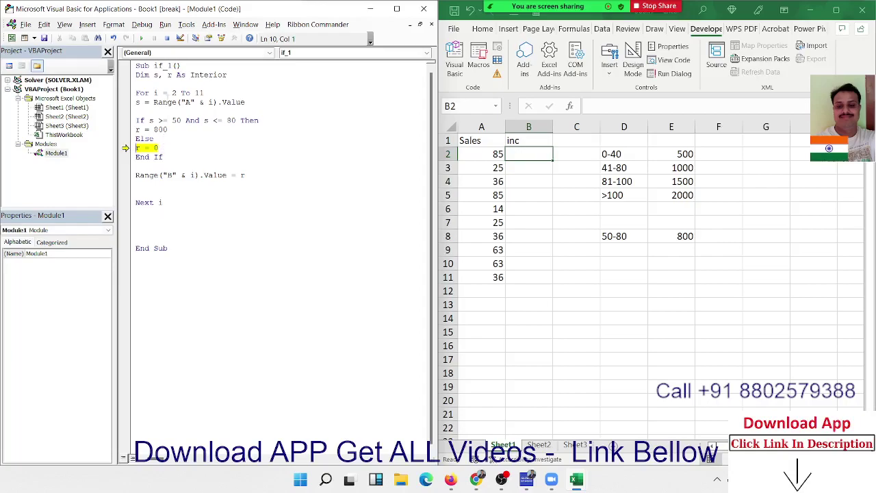
{"action": "double_click", "coordinate": [234, 77]}
{"action": "left_click", "coordinate": [235, 78]}
{"action": "key", "text": "BackSpace"}
{"action": "key", "text": "BackSpace"}
{"action": "key", "text": "BackSpace"}
{"action": "key", "text": "BackSpace"}
{"action": "key", "text": "ctrl+space"}
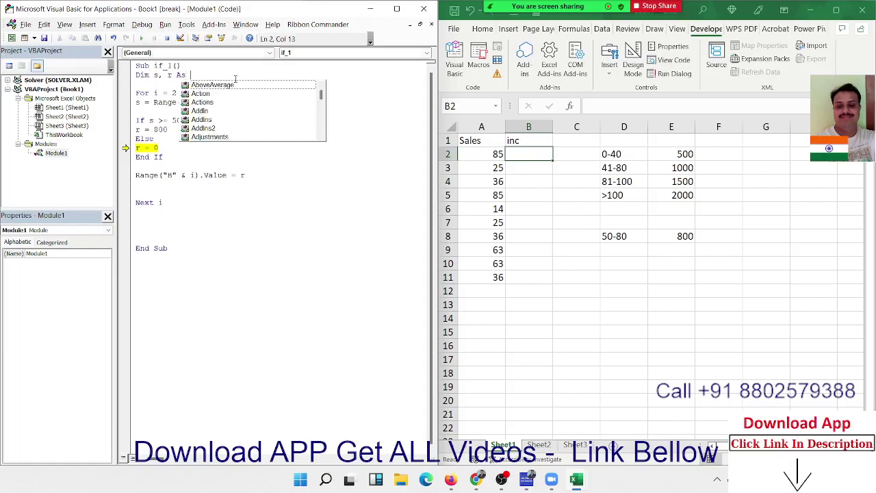
{"action": "type", "text": "Int"}
{"action": "key", "text": "Tab"}
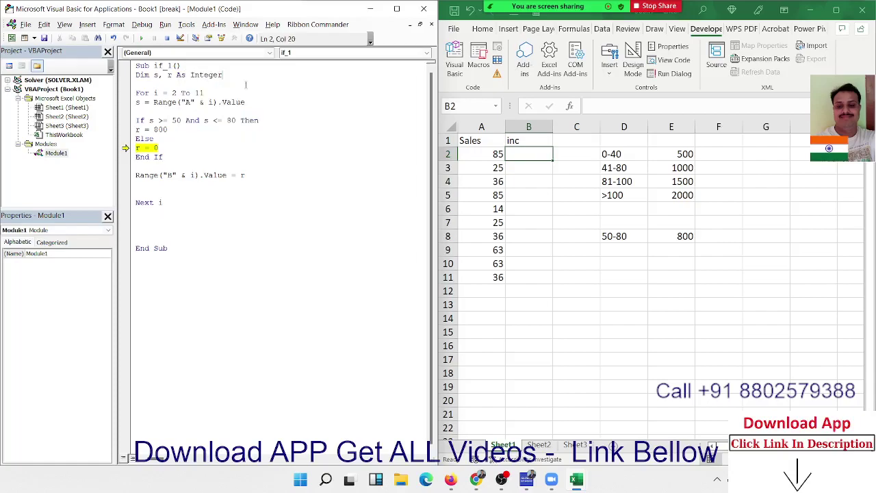
Step: Reset the paused project and rerun the macro to fill column B with 800 or 0
{"action": "left_click", "coordinate": [250, 141]}
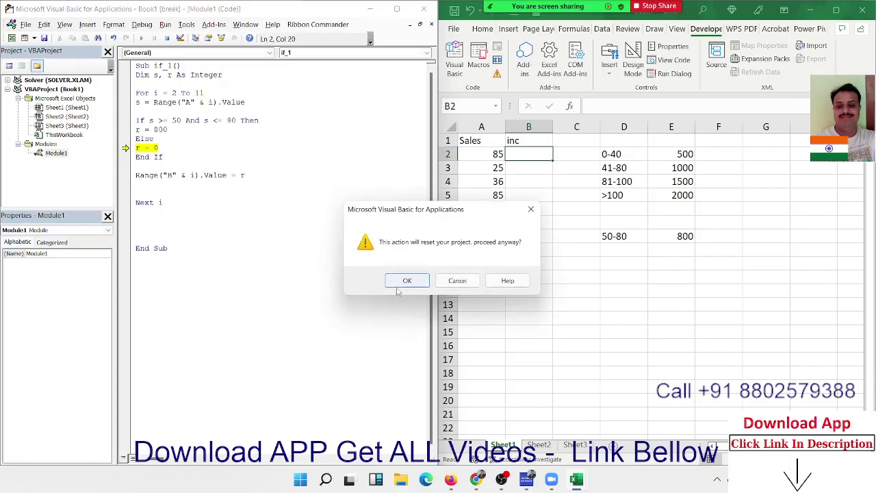
{"action": "left_click", "coordinate": [400, 282]}
{"action": "left_click", "coordinate": [142, 40]}
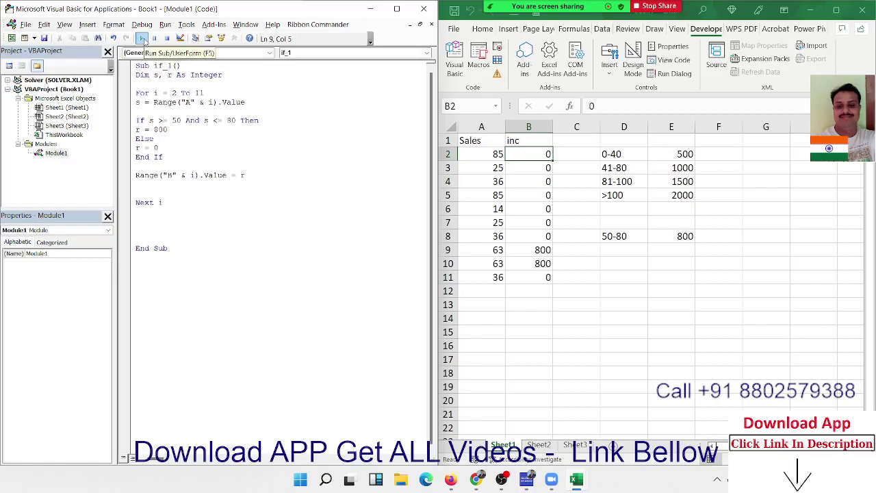
Step: Highlight the 50-80 rule and the sales slab table D2:E5 on the sheet
{"action": "left_click_drag", "start_coordinate": [611, 235], "coordinate": [678, 243]}
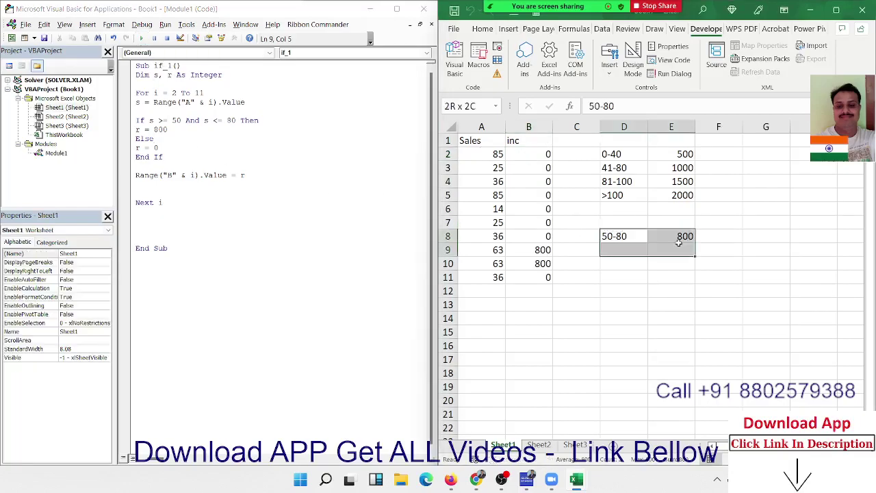
{"action": "left_click_drag", "start_coordinate": [613, 195], "coordinate": [670, 155]}
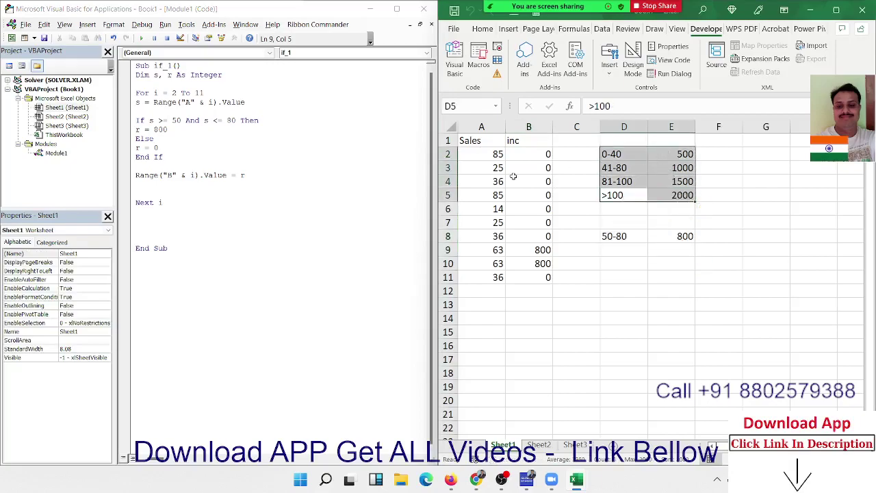
{"action": "left_click", "coordinate": [155, 110]}
Step: Delete the blank lines above End Sub and select the entire macro code
{"action": "left_click", "coordinate": [149, 214]}
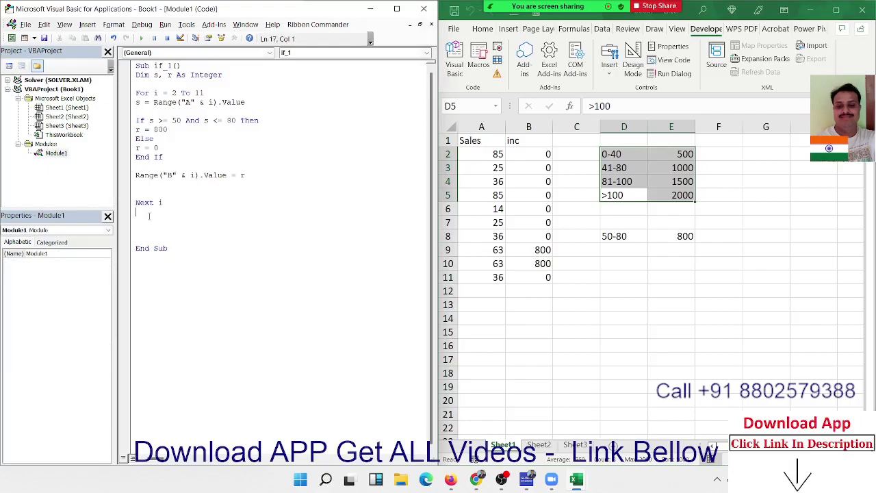
{"action": "key", "text": "Delete"}
{"action": "key", "text": "Delete"}
{"action": "key", "text": "Delete"}
{"action": "key", "text": "ctrl+a"}
{"action": "key", "text": "ctrl+c"}
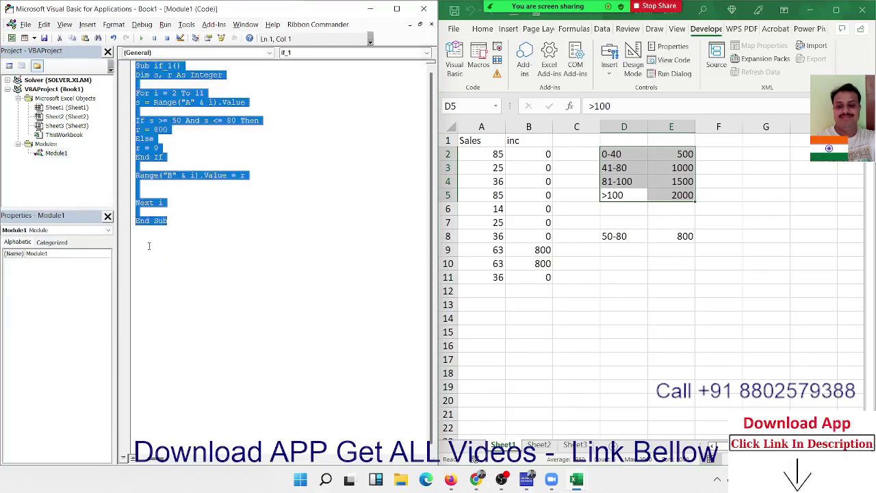
Step: Paste the macro copy below End Sub, delete its If…End If block, and begin If s <= 40 Then
{"action": "left_click", "coordinate": [149, 245]}
{"action": "key", "text": "ctrl+v"}
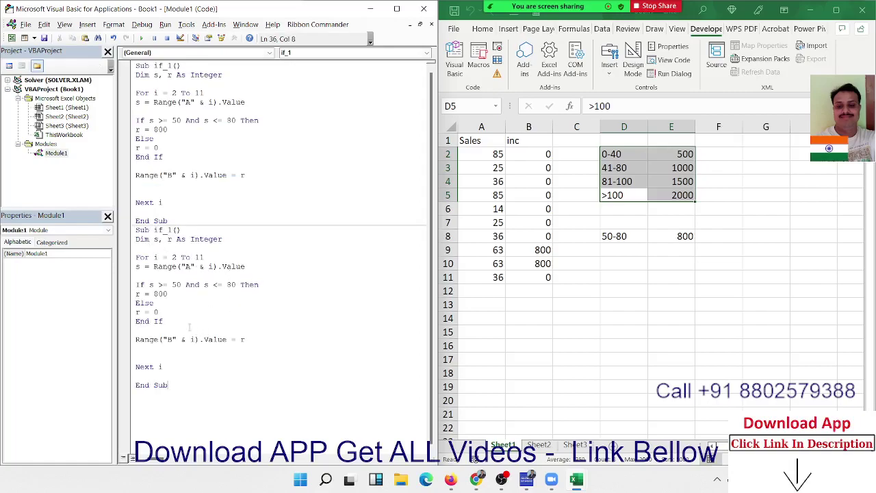
{"action": "left_click_drag", "start_coordinate": [167, 321], "coordinate": [139, 276]}
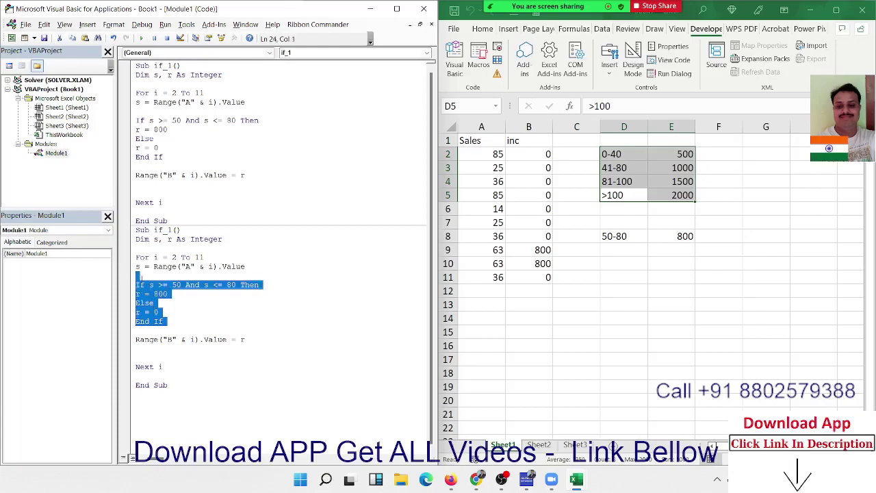
{"action": "key", "text": "Delete"}
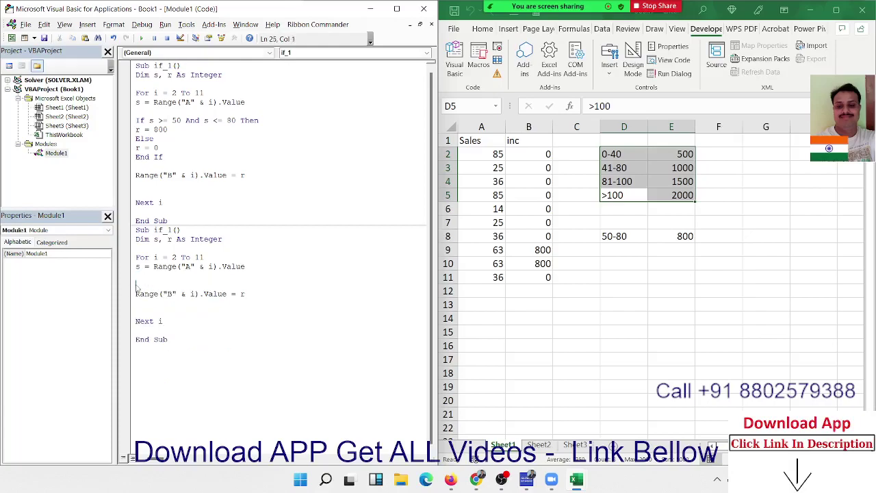
{"action": "key", "text": "Return"}
{"action": "key", "text": "Return"}
{"action": "key", "text": "Return"}
{"action": "key", "text": "Return"}
{"action": "key", "text": "Up"}
{"action": "key", "text": "Up"}
{"action": "key", "text": "Up"}
{"action": "key", "text": "Up"}
{"action": "key", "text": "Up"}
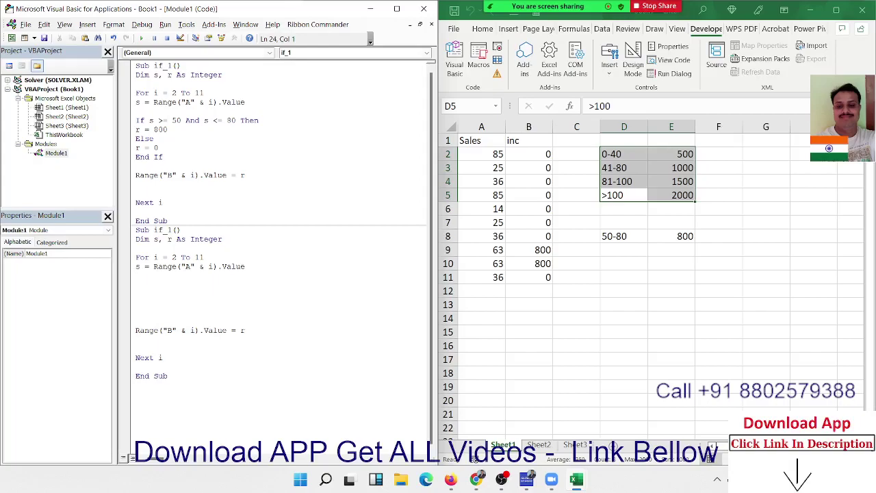
{"action": "left_click", "coordinate": [136, 285]}
{"action": "type", "text": "i"}
{"action": "type", "text": "f s<"}
{"action": "type", "text": "=40 Th"}
{"action": "type", "text": "en"}
Step: Assign r = 500 for s <= 40 and r = 1000 for ElseIf s <= 80
{"action": "key", "text": "Return"}
{"action": "type", "text": "r "}
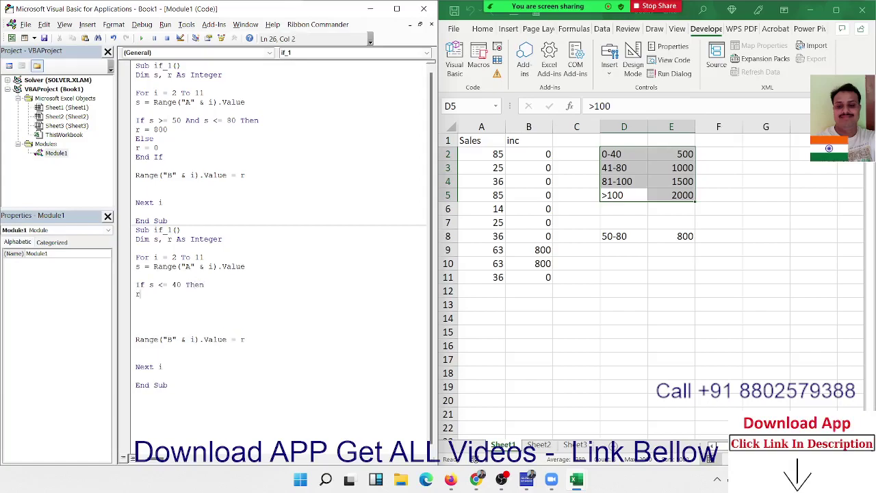
{"action": "type", "text": "= 500"}
{"action": "key", "text": "Return"}
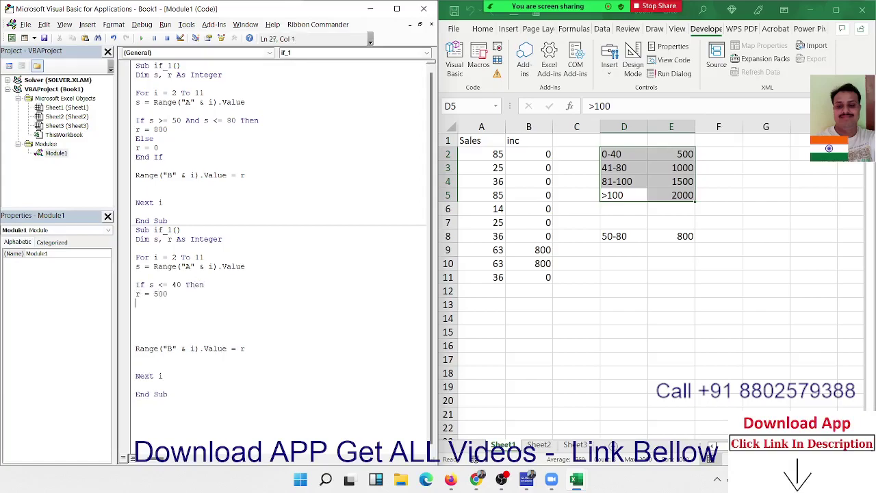
{"action": "type", "text": "else"}
{"action": "key", "text": "BackSpace"}
{"action": "key", "text": "BackSpace"}
{"action": "type", "text": "seif "}
{"action": "type", "text": "s"}
{"action": "type", "text": "<=8"}
{"action": "type", "text": "0 Then"}
{"action": "key", "text": "Return"}
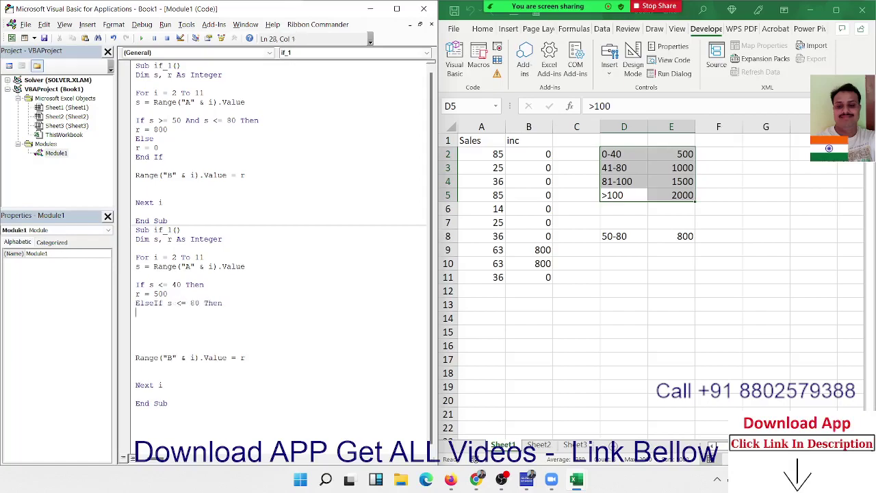
{"action": "type", "text": "r = "}
{"action": "type", "text": "1000"}
{"action": "key", "text": "Return"}
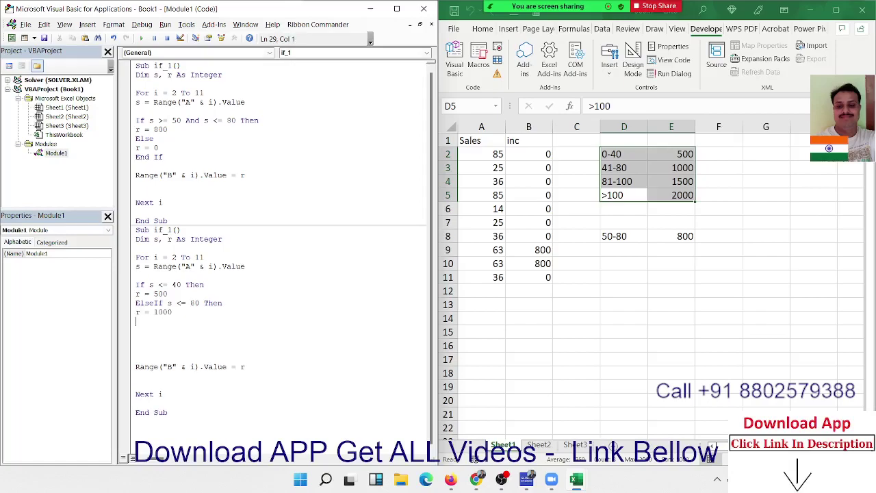
Step: Add ElseIf s <= 100 giving 1500, ElseIf s > 100 giving 2000, and close with End If
{"action": "type", "text": "el"}
{"action": "type", "text": "seif "}
{"action": "type", "text": "s<="}
{"action": "type", "text": "10"}
{"action": "type", "text": "0Then"}
{"action": "key", "text": "Return"}
{"action": "type", "text": "r="}
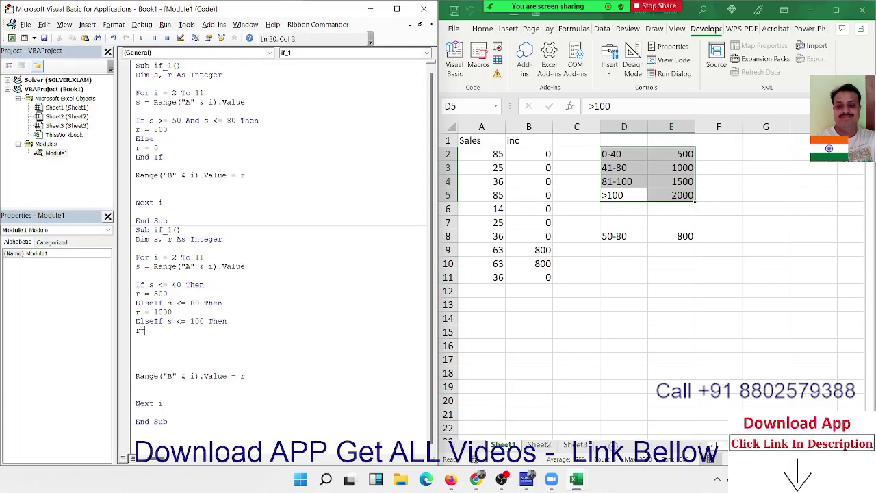
{"action": "type", "text": "10"}
{"action": "type", "text": "00"}
{"action": "key", "text": "BackSpace"}
{"action": "key", "text": "BackSpace"}
{"action": "key", "text": "BackSpace"}
{"action": "key", "text": "BackSpace"}
{"action": "type", "text": "1500"}
{"action": "key", "text": "Return"}
{"action": "type", "text": "e"}
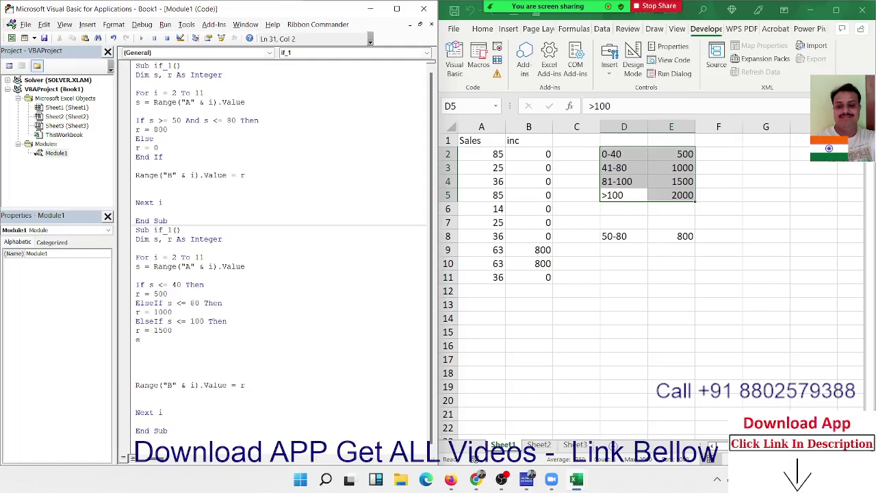
{"action": "type", "text": "Else"}
{"action": "type", "text": "if"}
{"action": "type", "text": " s"}
{"action": "type", "text": "> 1"}
{"action": "type", "text": "00 "}
{"action": "type", "text": "Then"}
{"action": "key", "text": "Return"}
{"action": "type", "text": "r"}
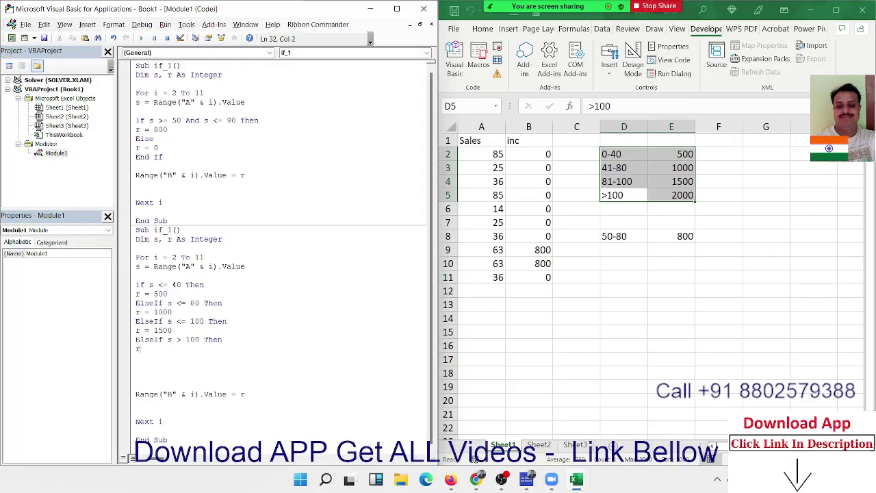
{"action": "type", "text": "=1"}
{"action": "key", "text": "BackSpace"}
{"action": "type", "text": "2000"}
{"action": "key", "text": "Return"}
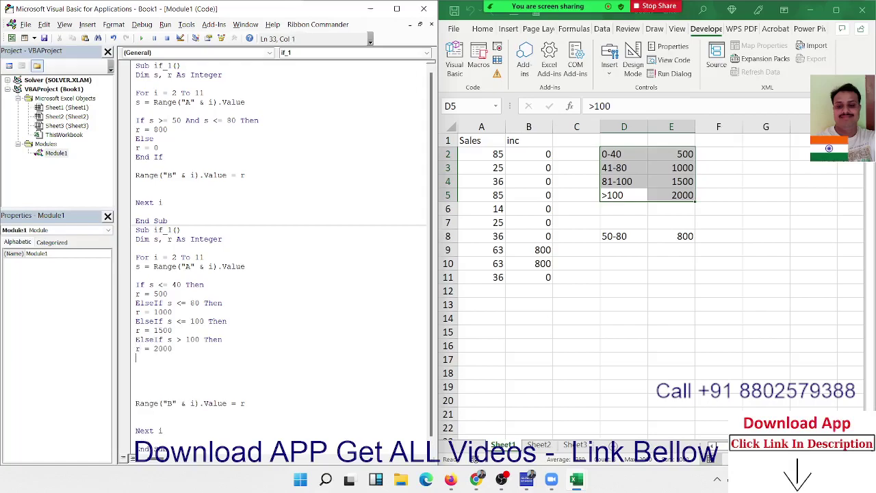
{"action": "type", "text": "End If"}
{"action": "key", "text": "Return"}
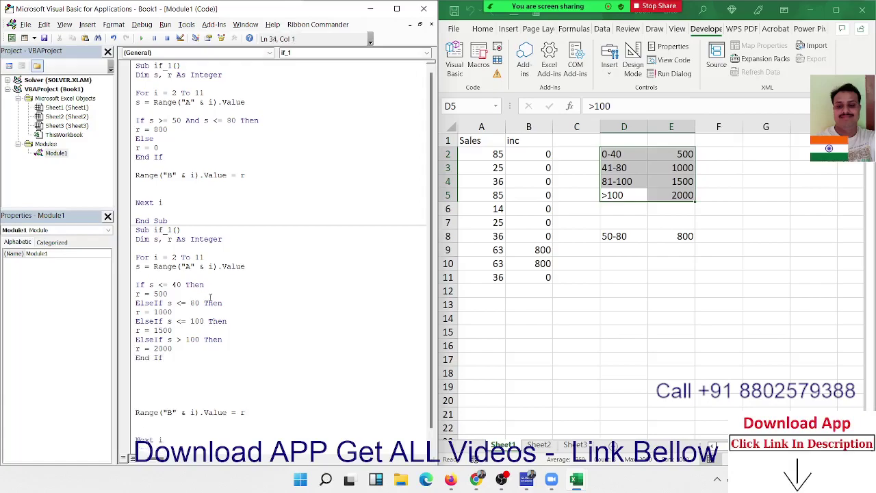
{"action": "scroll", "coordinate": [230, 365], "scroll_direction": "down", "scroll_amount": 1}
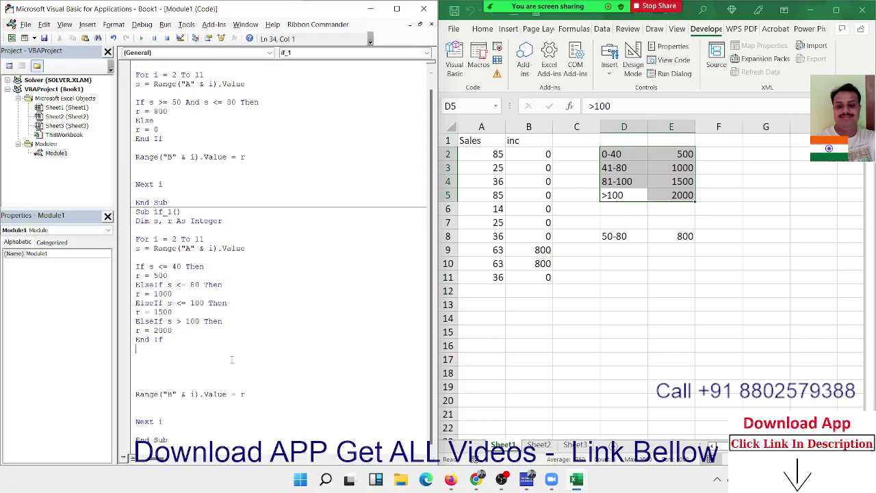
{"action": "left_click", "coordinate": [627, 236]}
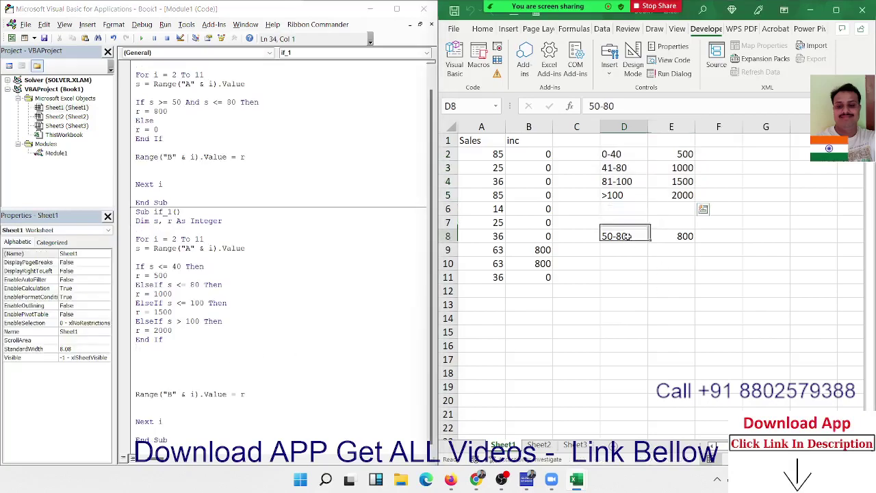
{"action": "left_click_drag", "start_coordinate": [627, 236], "coordinate": [657, 236]}
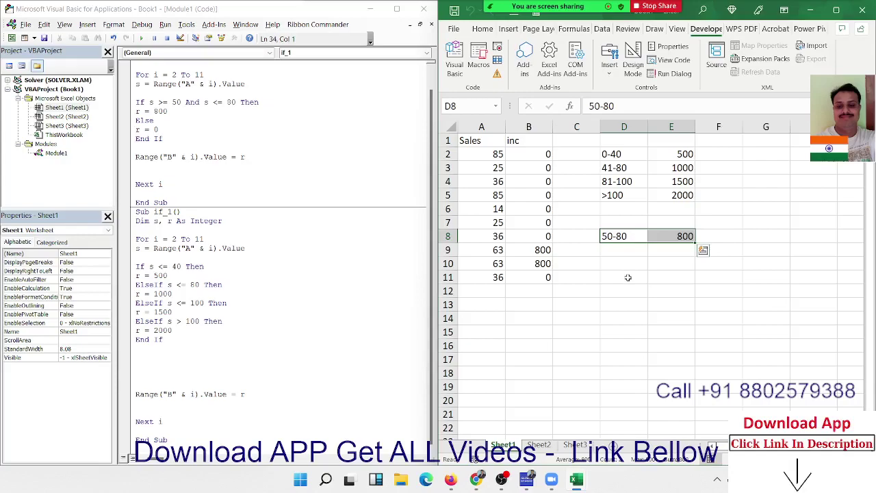
{"action": "double_click", "coordinate": [198, 102]}
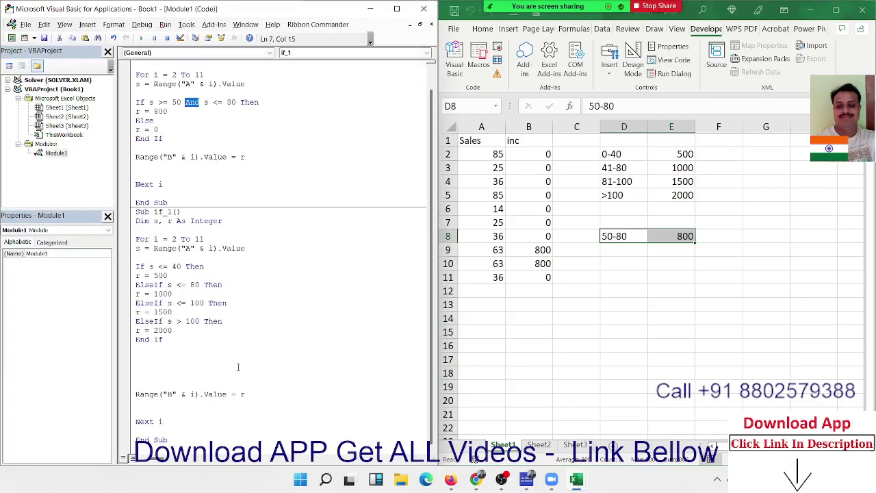
{"action": "left_click_drag", "start_coordinate": [183, 350], "coordinate": [139, 267]}
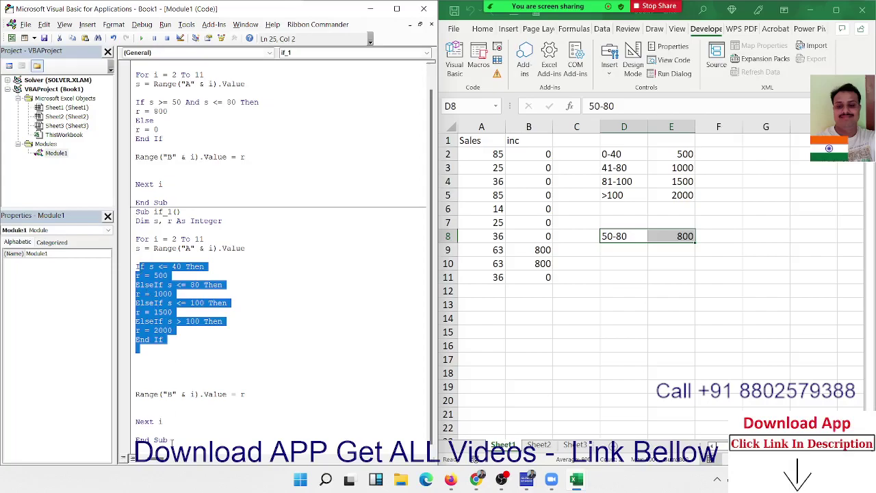
Step: Rename the copied procedure from if_1 to if_2
{"action": "left_click_drag", "start_coordinate": [173, 441], "coordinate": [186, 212]}
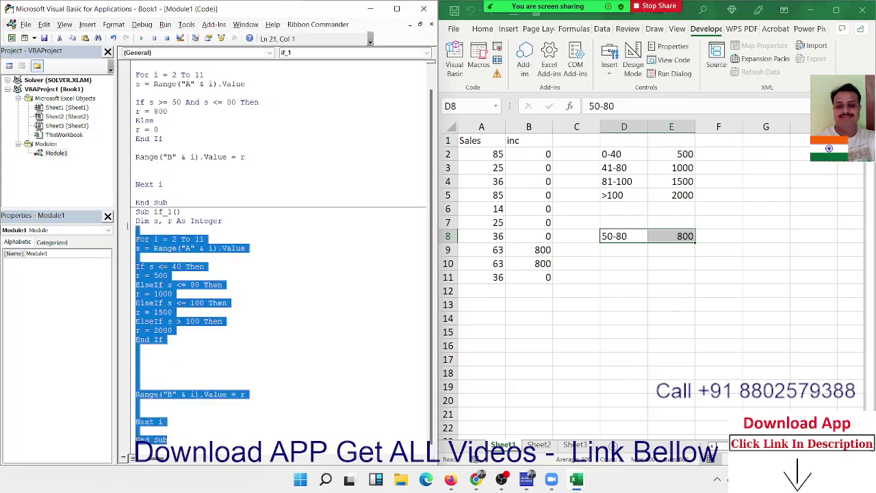
{"action": "left_click", "coordinate": [175, 211]}
{"action": "key", "text": "BackSpace"}
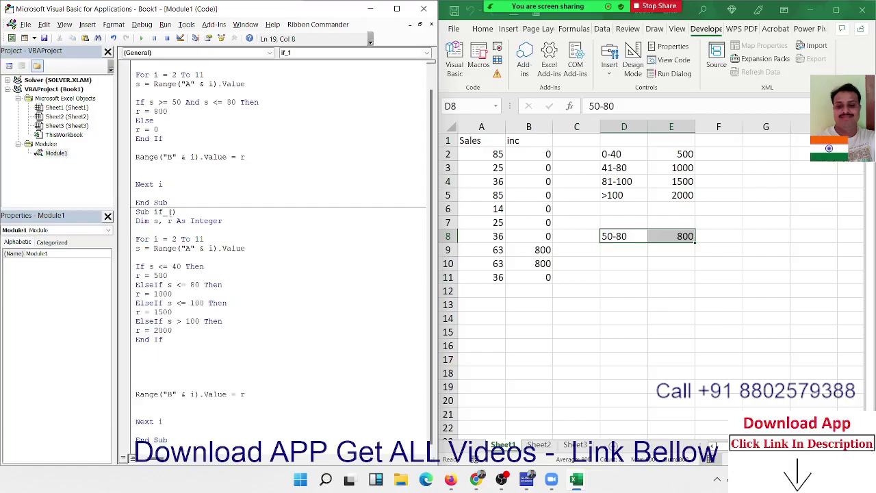
{"action": "type", "text": "2"}
Step: Paste a second copy of the if_2 procedure on a new line below End Sub
{"action": "left_click_drag", "start_coordinate": [194, 438], "coordinate": [136, 211]}
{"action": "key", "text": "ctrl+c"}
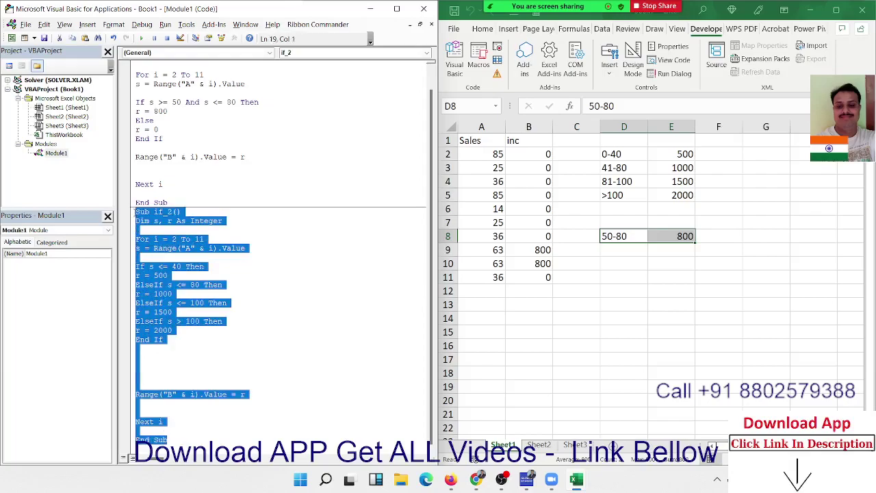
{"action": "left_click", "coordinate": [180, 440]}
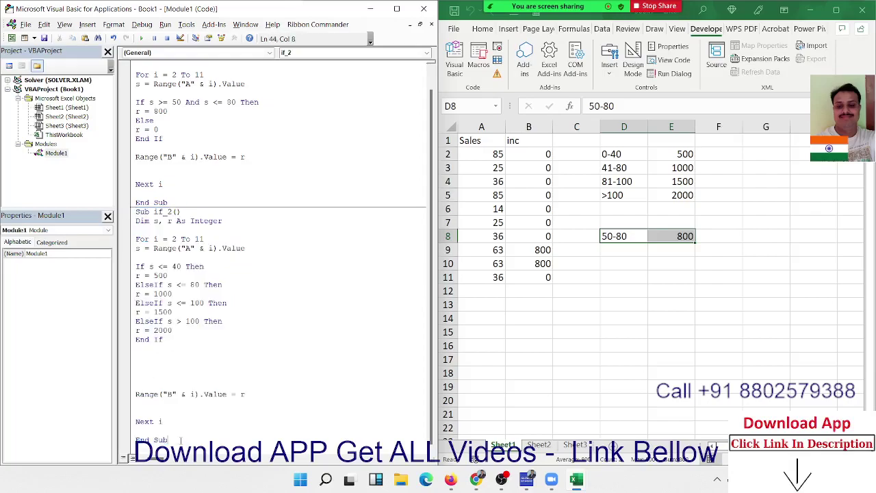
{"action": "key", "text": "Return"}
{"action": "key", "text": "ctrl+v"}
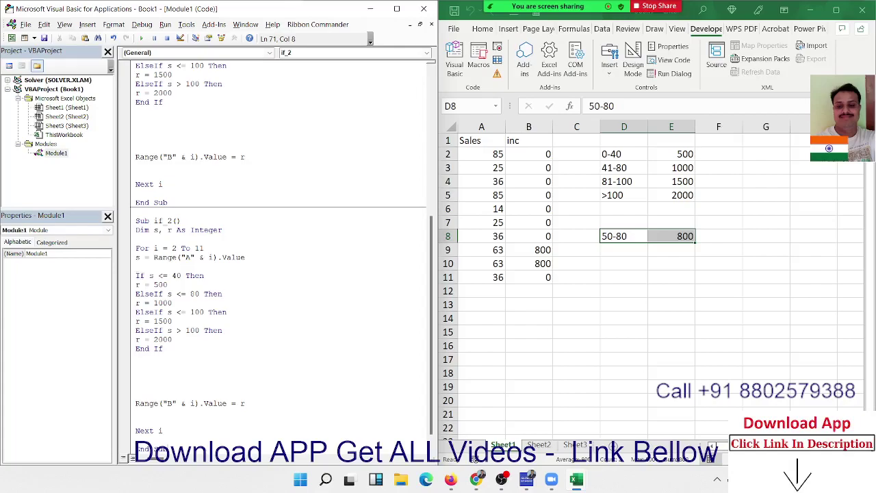
Step: Replace the copy's If…End If block with a Select Case s statement
{"action": "left_click_drag", "start_coordinate": [136, 276], "coordinate": [176, 348]}
{"action": "key", "text": "Delete"}
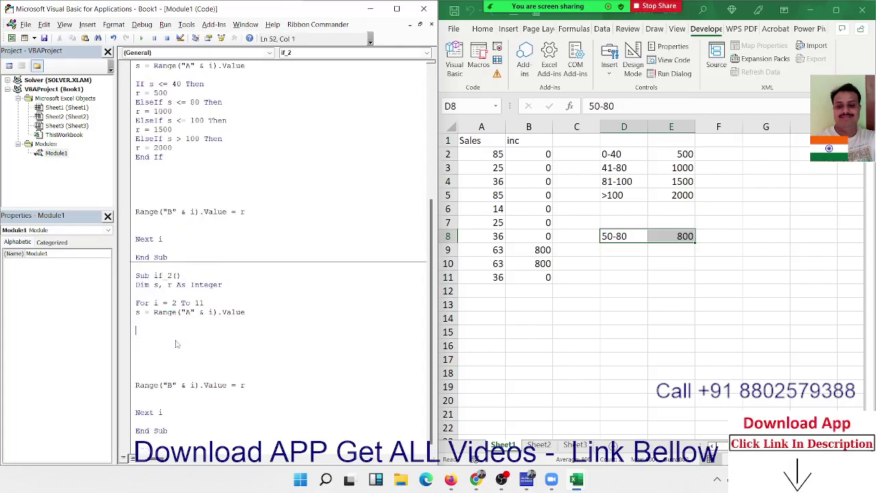
{"action": "type", "text": "sele"}
{"action": "type", "text": "ct case"}
{"action": "key", "text": "Return"}
{"action": "key", "text": "Return"}
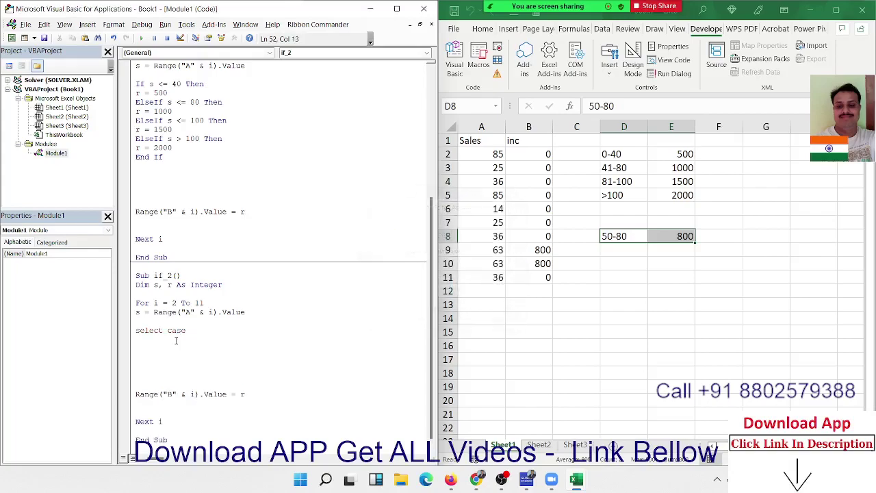
{"action": "type", "text": "s"}
{"action": "key", "text": "Return"}
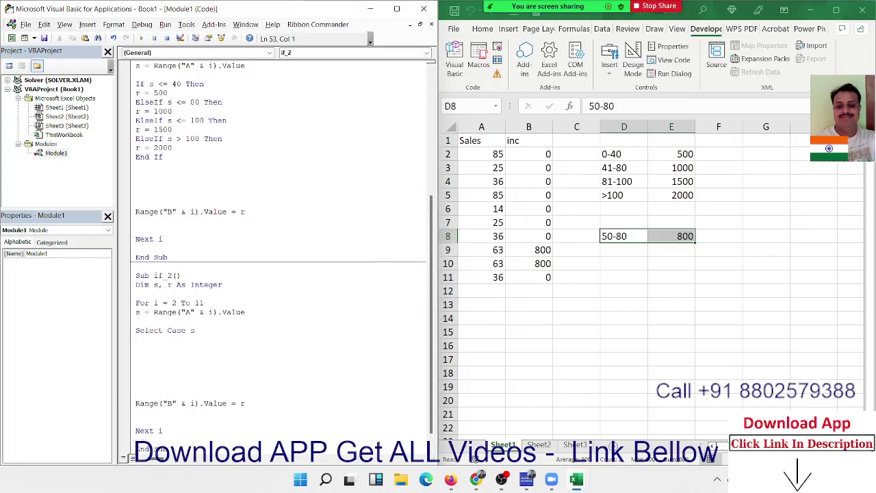
{"action": "key", "text": "Return"}
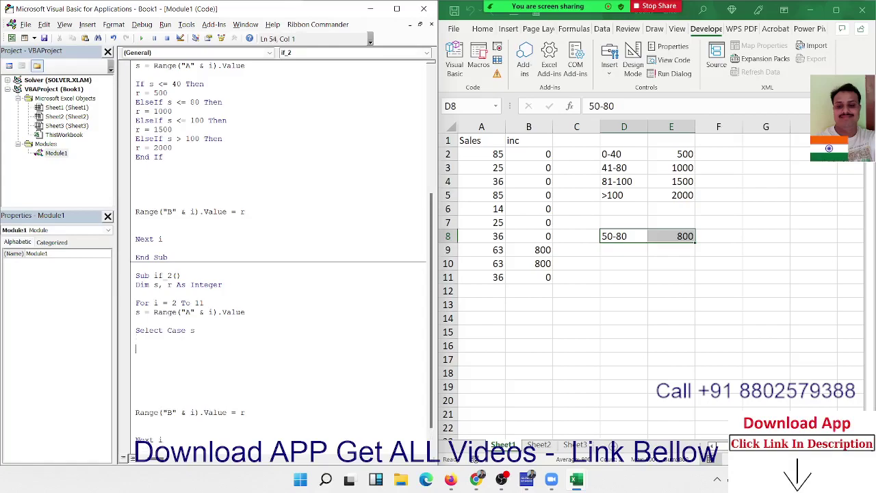
Step: Add Case 0 To 40 assigning r = 500
{"action": "type", "text": "case s"}
{"action": "type", "text": " 0"}
{"action": "type", "text": " to "}
{"action": "type", "text": "5"}
{"action": "key", "text": "BackSpace"}
{"action": "type", "text": "40"}
{"action": "key", "text": "Return"}
{"action": "key", "text": "Return"}
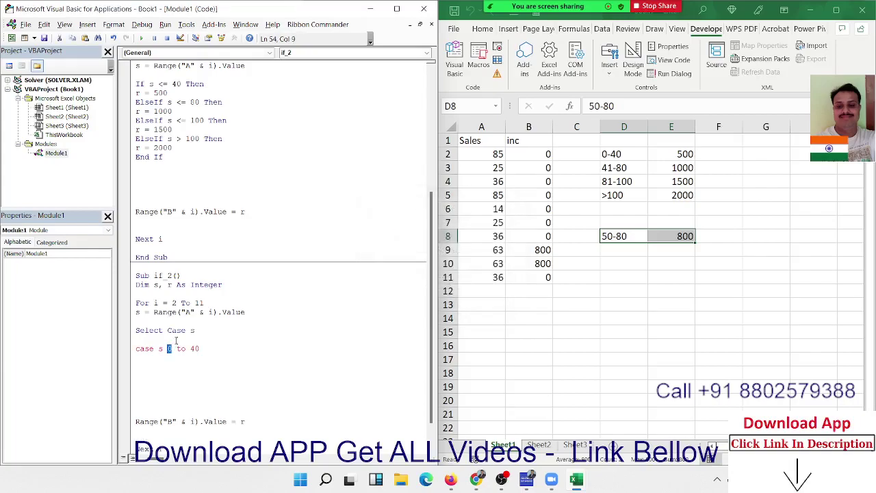
{"action": "key", "text": "Left"}
{"action": "key", "text": "Left"}
{"action": "key", "text": "BackSpace"}
{"action": "key", "text": "Down"}
{"action": "type", "text": "r "}
{"action": "type", "text": "= "}
{"action": "type", "text": "500"}
Step: Add cases 41-80 → 1000, 81-100 → 1500, Is > 100 → 2000, then End Select
{"action": "key", "text": "Return"}
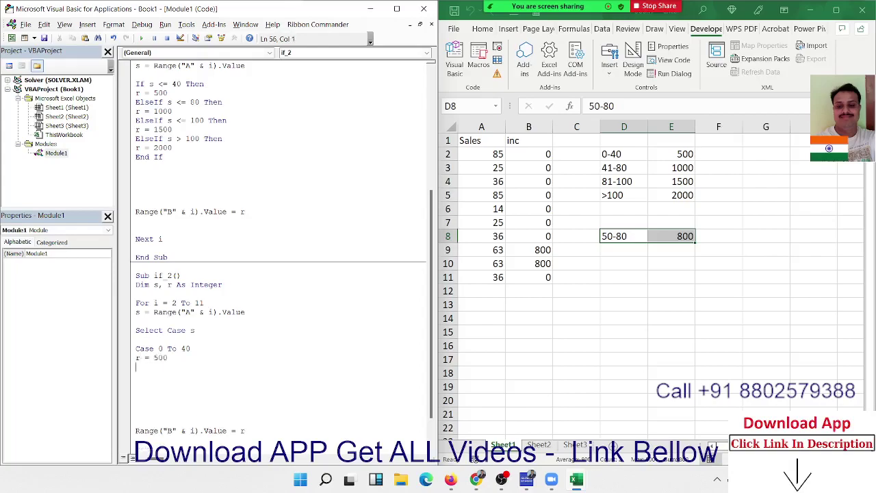
{"action": "type", "text": "case "}
{"action": "type", "text": "41-8"}
{"action": "type", "text": "0"}
{"action": "key", "text": "Return"}
{"action": "type", "text": "r "}
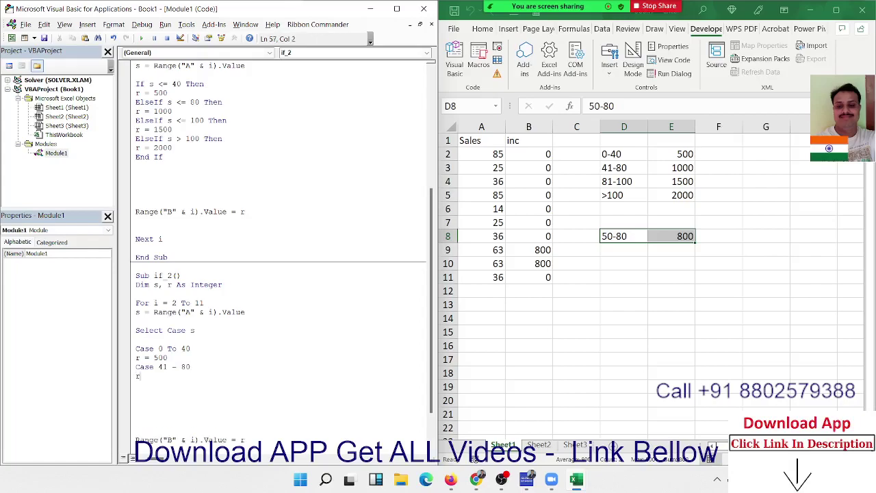
{"action": "type", "text": "= 1000"}
{"action": "key", "text": "Return"}
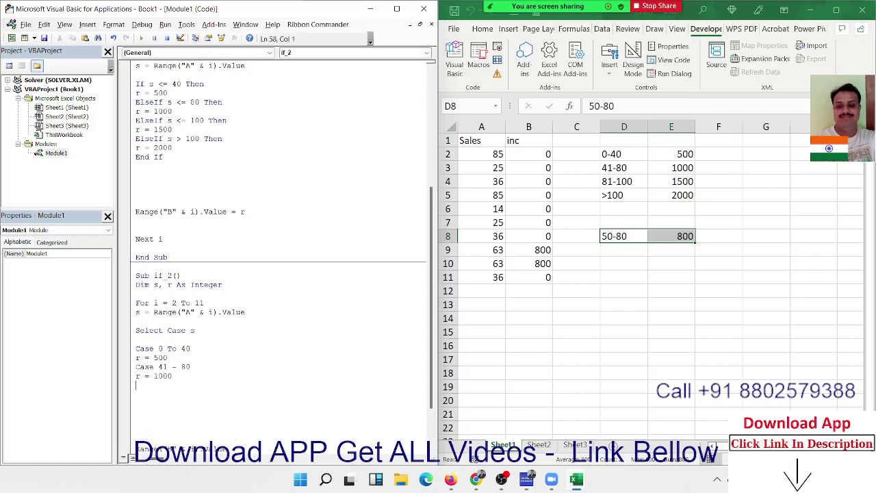
{"action": "type", "text": "case "}
{"action": "type", "text": "81-"}
{"action": "type", "text": "100"}
{"action": "key", "text": "Return"}
{"action": "type", "text": "r "}
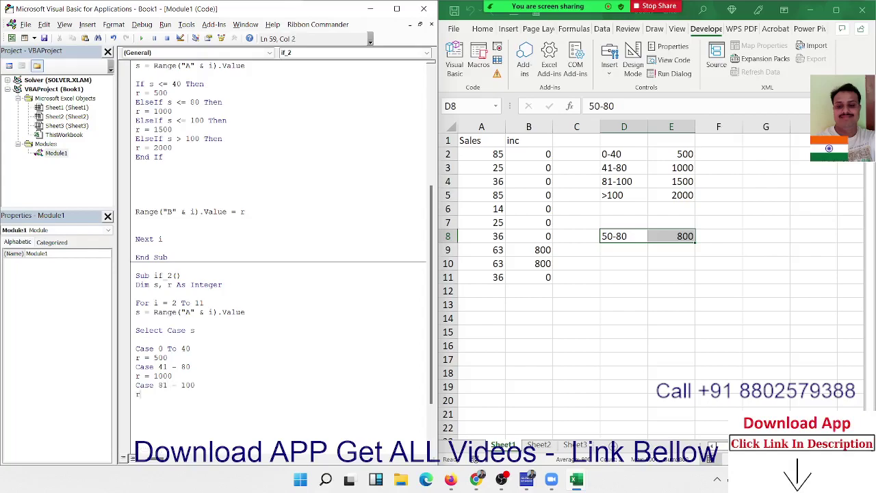
{"action": "type", "text": "= 1"}
{"action": "type", "text": "500"}
{"action": "key", "text": "Return"}
{"action": "type", "text": "ca"}
{"action": "type", "text": "se is"}
{"action": "type", "text": ">100"}
{"action": "key", "text": "Return"}
{"action": "type", "text": "r = "}
{"action": "type", "text": "200"}
{"action": "type", "text": "0"}
{"action": "key", "text": "Return"}
{"action": "type", "text": "end s"}
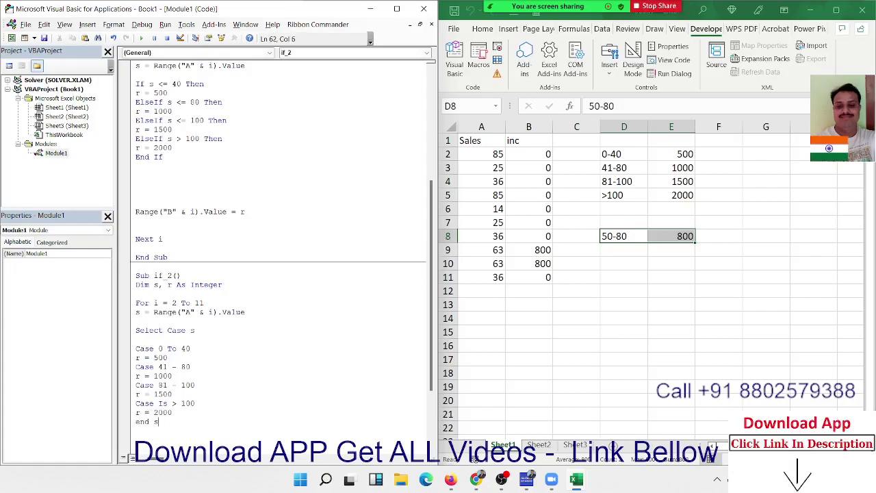
{"action": "type", "text": "elect"}
{"action": "scroll", "coordinate": [183, 342], "scroll_direction": "down", "scroll_amount": 2}
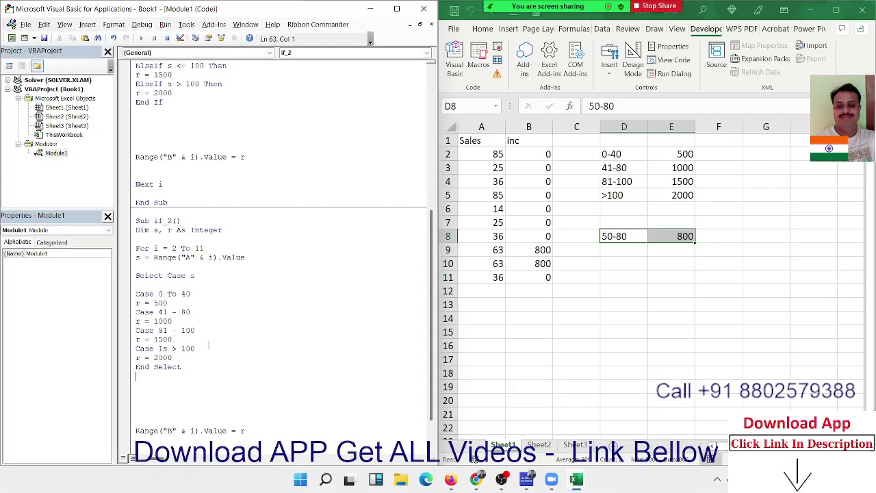
Step: Rename the Select Case macro to if_3 and run it, filling B3:B11 with 500
{"action": "left_click_drag", "start_coordinate": [137, 376], "coordinate": [138, 285]}
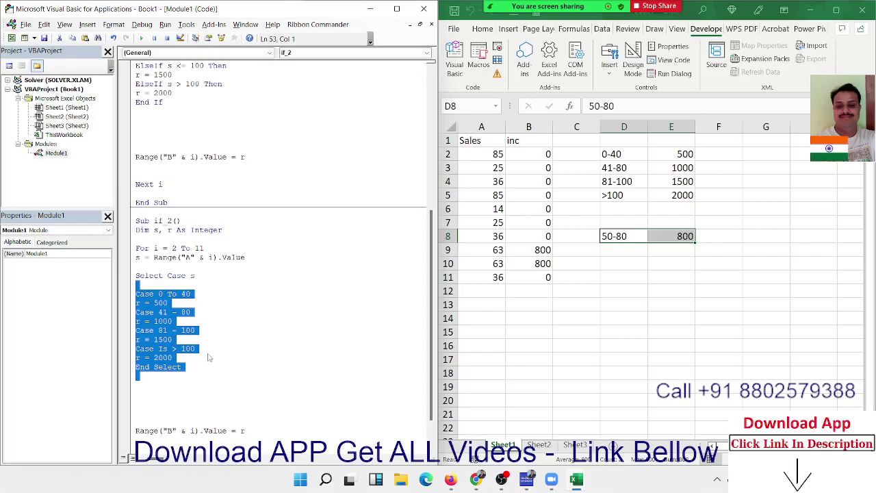
{"action": "left_click", "coordinate": [167, 220]}
{"action": "key", "text": "Delete"}
{"action": "type", "text": "3"}
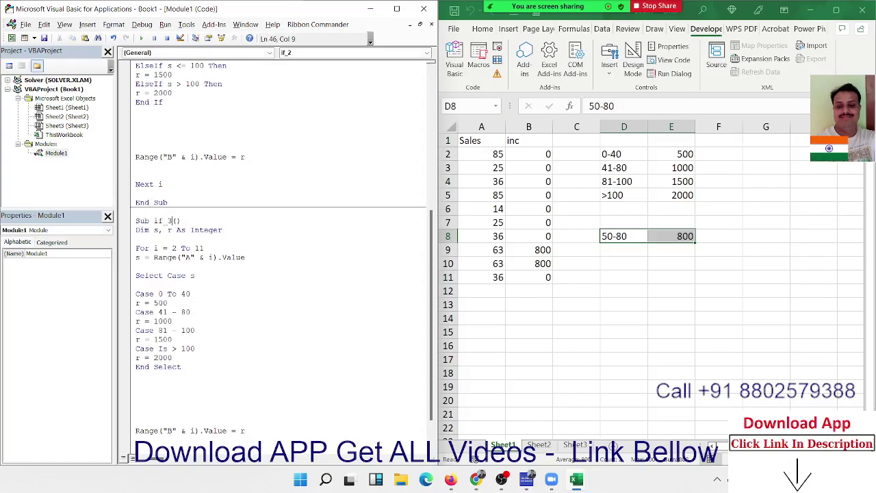
{"action": "left_click", "coordinate": [216, 284]}
{"action": "left_click", "coordinate": [142, 37]}
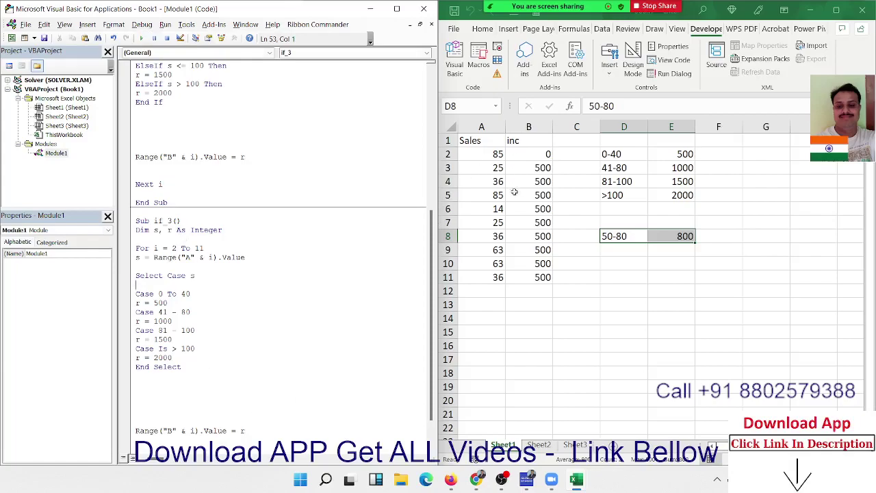
Step: Change 'Case 41 - 80' and 'Case 81 - 100' into To ranges
{"action": "left_click_drag", "start_coordinate": [499, 266], "coordinate": [499, 252]}
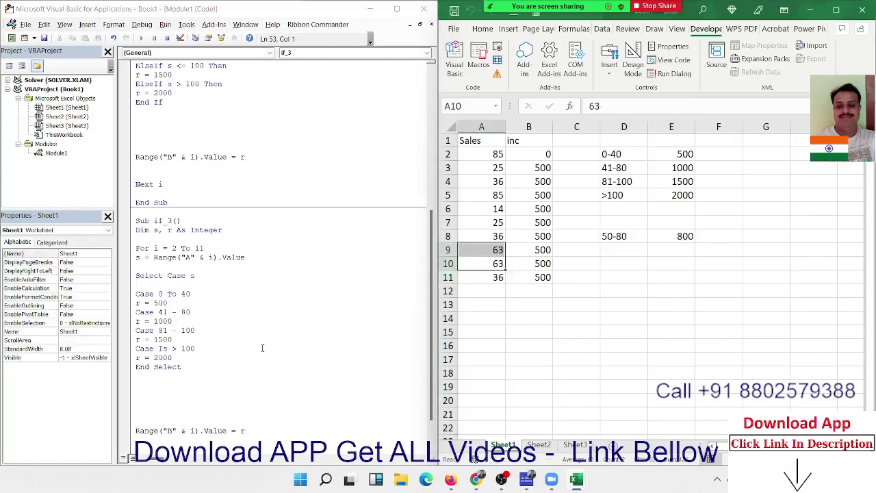
{"action": "left_click", "coordinate": [177, 311]}
{"action": "double_click", "coordinate": [175, 312]}
{"action": "type", "text": "to"}
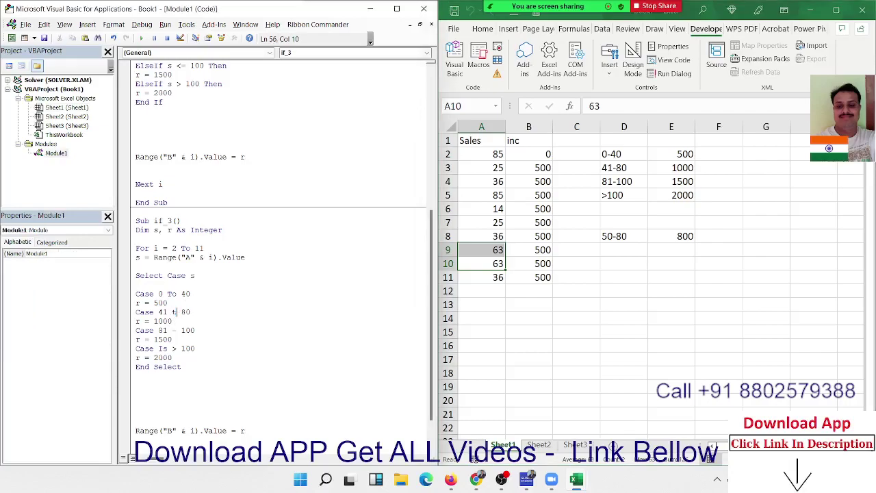
{"action": "double_click", "coordinate": [173, 330]}
{"action": "type", "text": "to"}
Step: Rerun if_3 so column B shows 1500 beside the 85s and 1000 beside the 63s
{"action": "left_click", "coordinate": [204, 338]}
{"action": "left_click", "coordinate": [142, 38]}
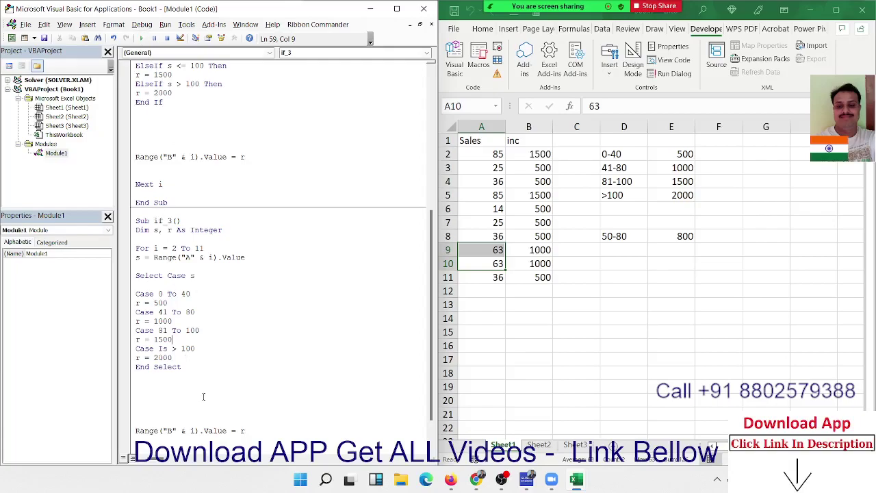
{"action": "left_click", "coordinate": [202, 393]}
{"action": "scroll", "coordinate": [201, 390], "scroll_direction": "down", "scroll_amount": 1}
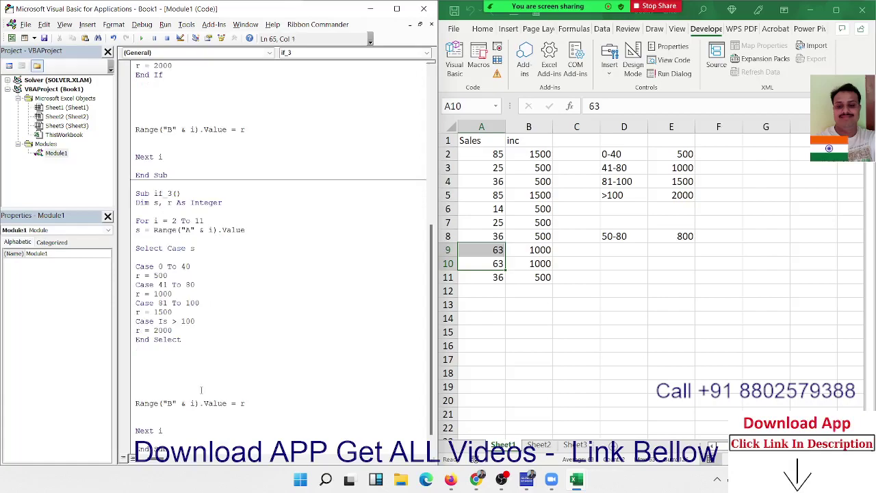
{"action": "scroll", "coordinate": [201, 390], "scroll_direction": "up", "scroll_amount": 1}
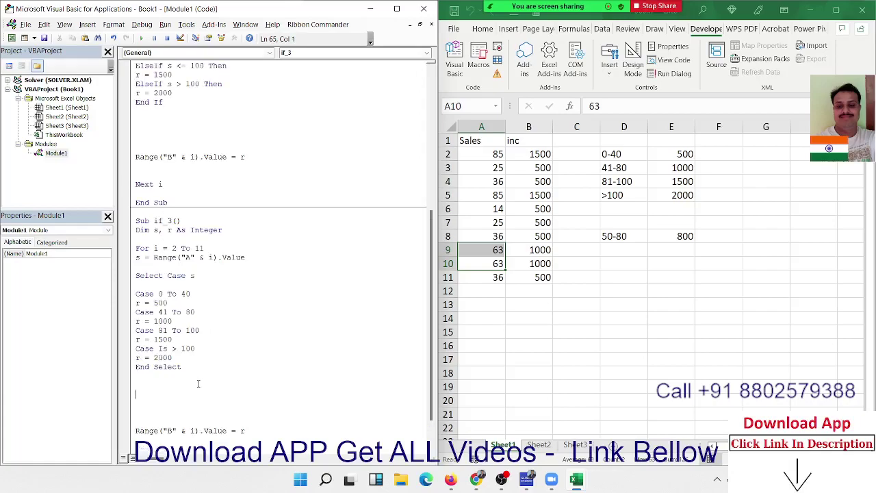
{"action": "scroll", "coordinate": [200, 388], "scroll_direction": "up", "scroll_amount": 3}
{"action": "scroll", "coordinate": [199, 385], "scroll_direction": "up", "scroll_amount": 1}
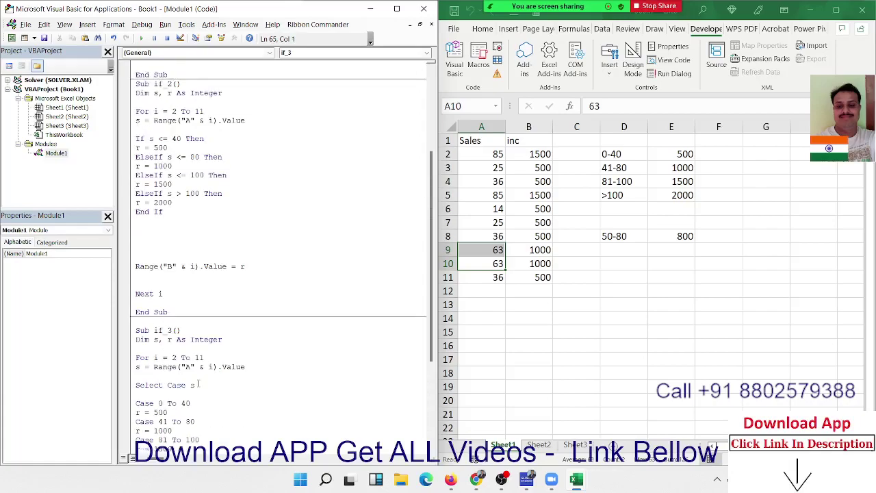